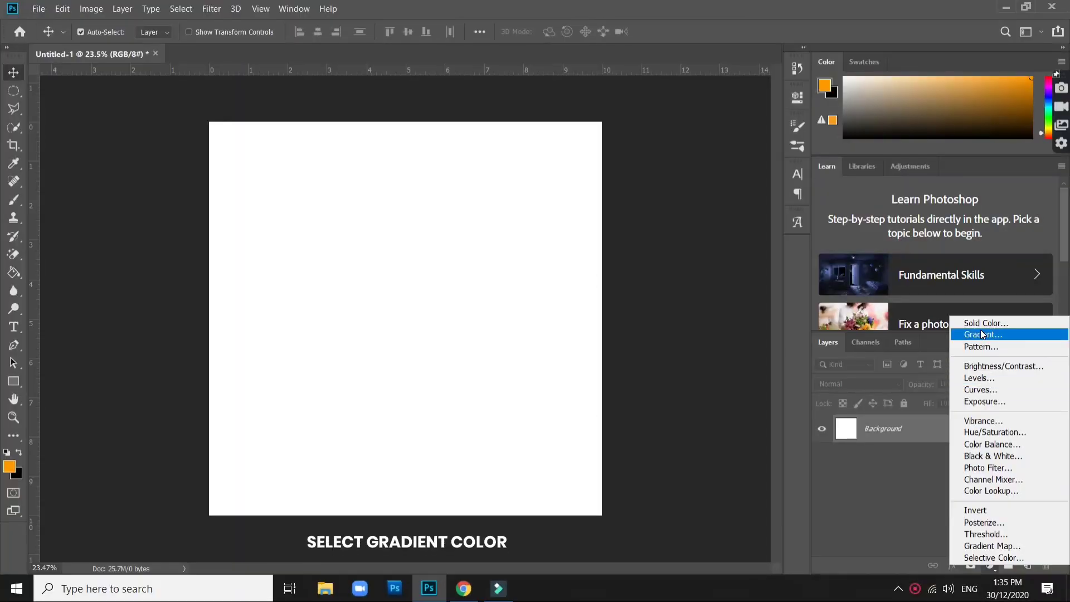
Step: Add a radial Gradient Fill layer running from bright orange to darker orange d48104
left_click(982, 333)
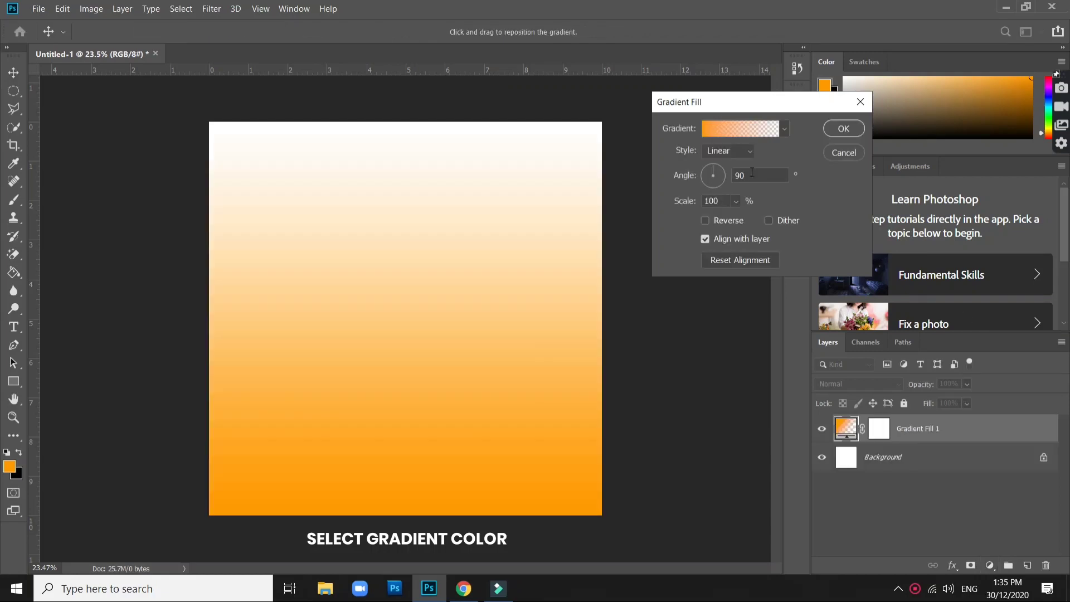
left_click(709, 128)
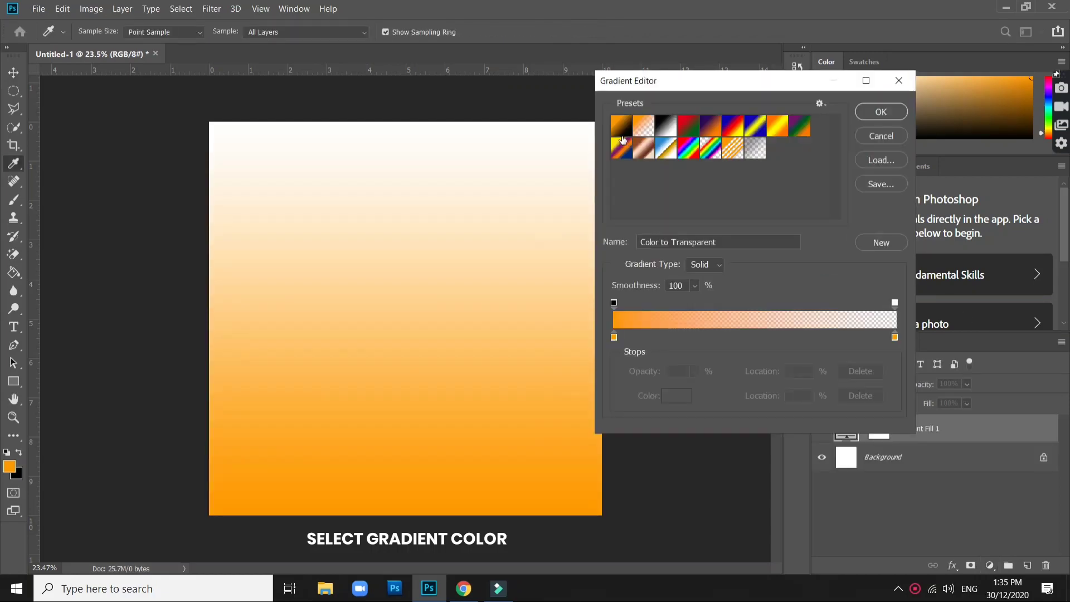
left_click(896, 336)
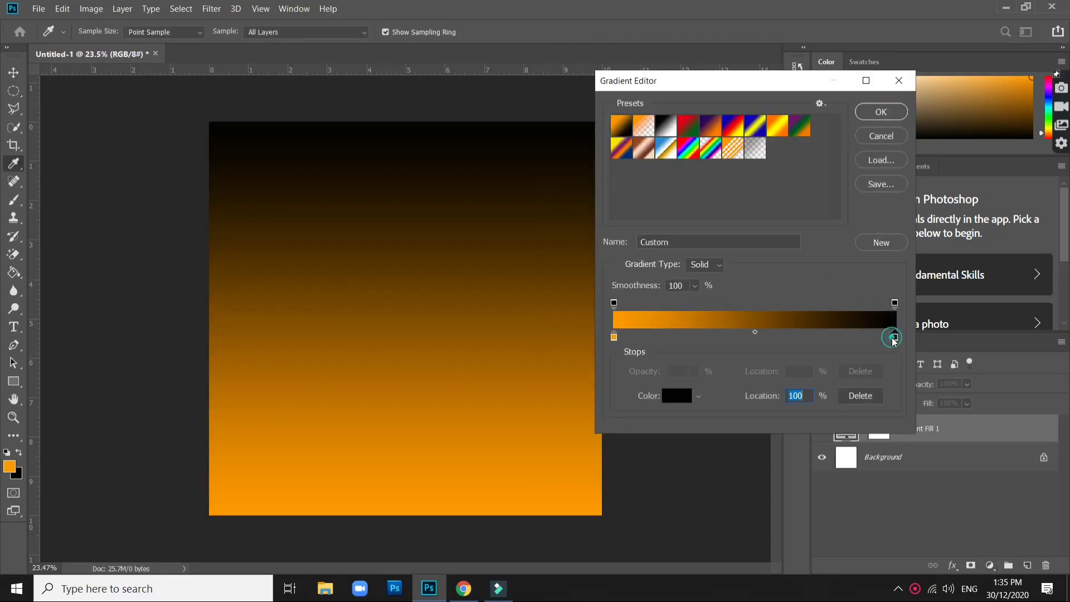
left_click(677, 396)
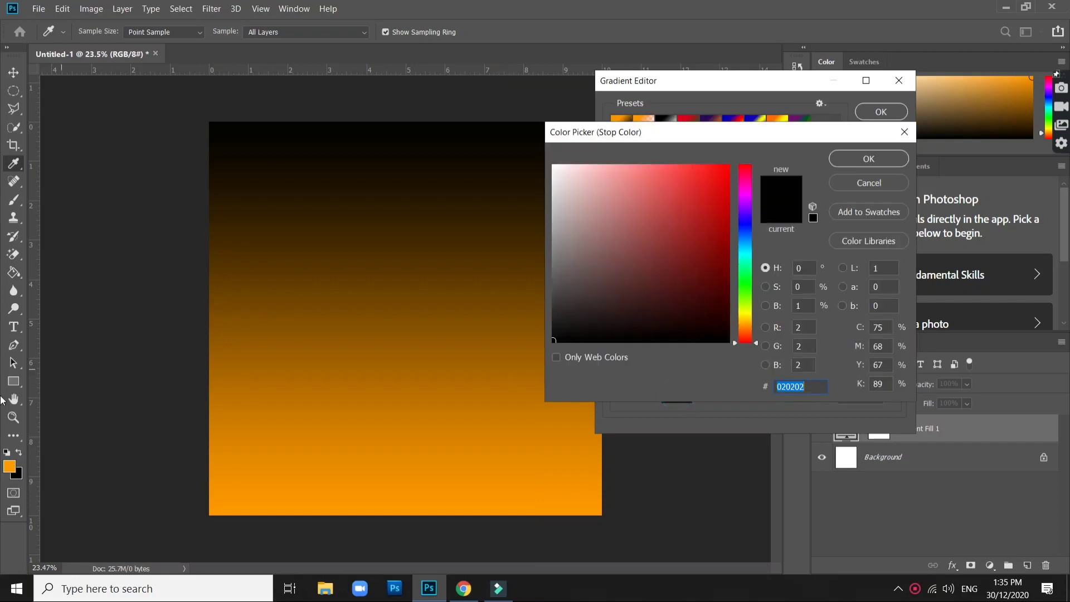
left_click(12, 467)
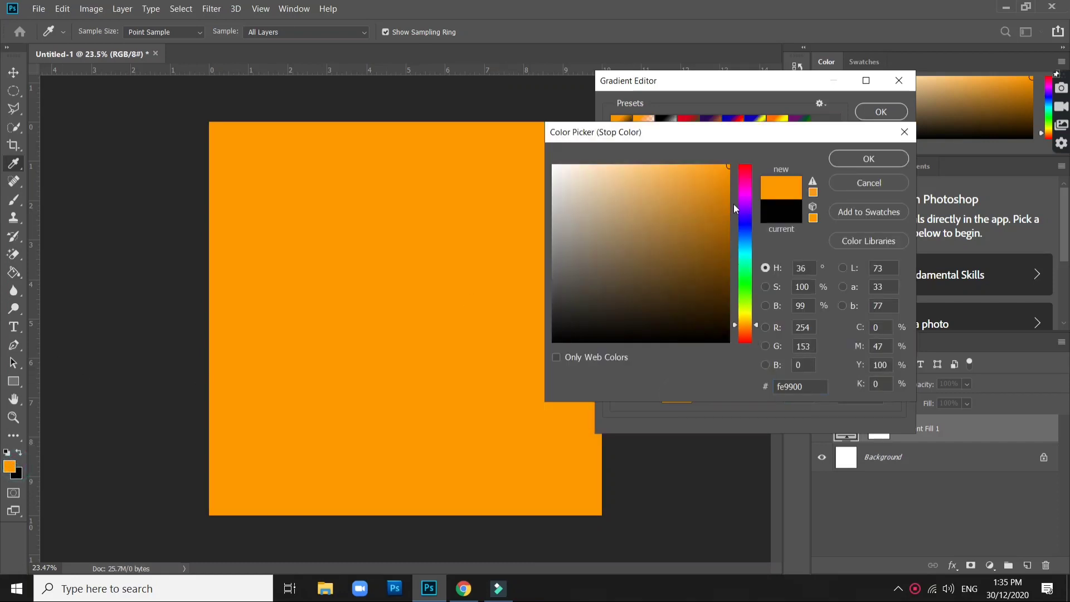
left_click(728, 195)
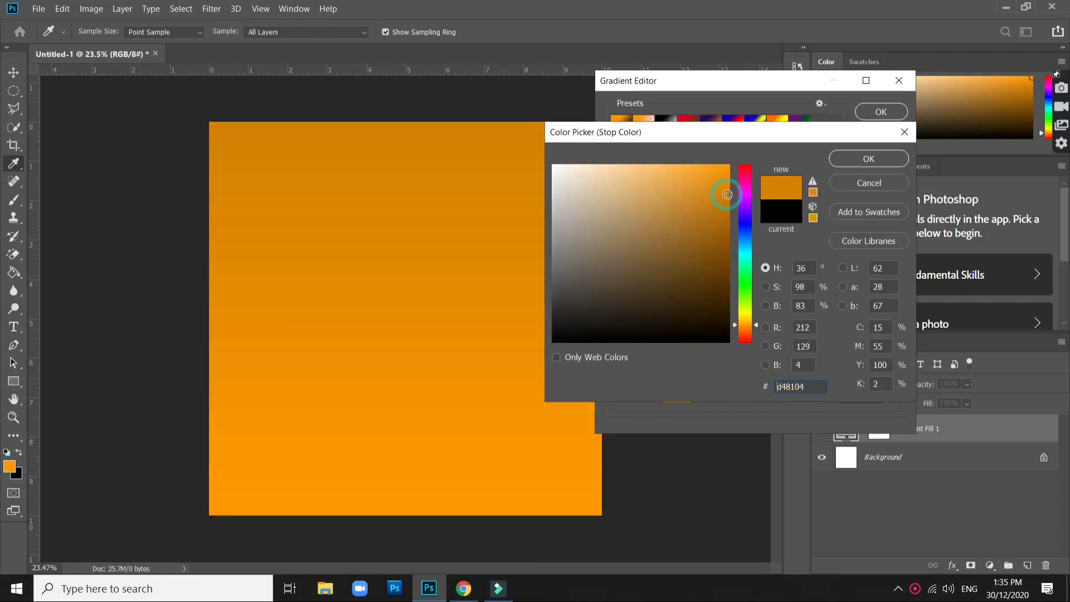
left_click(854, 159)
left_click(880, 113)
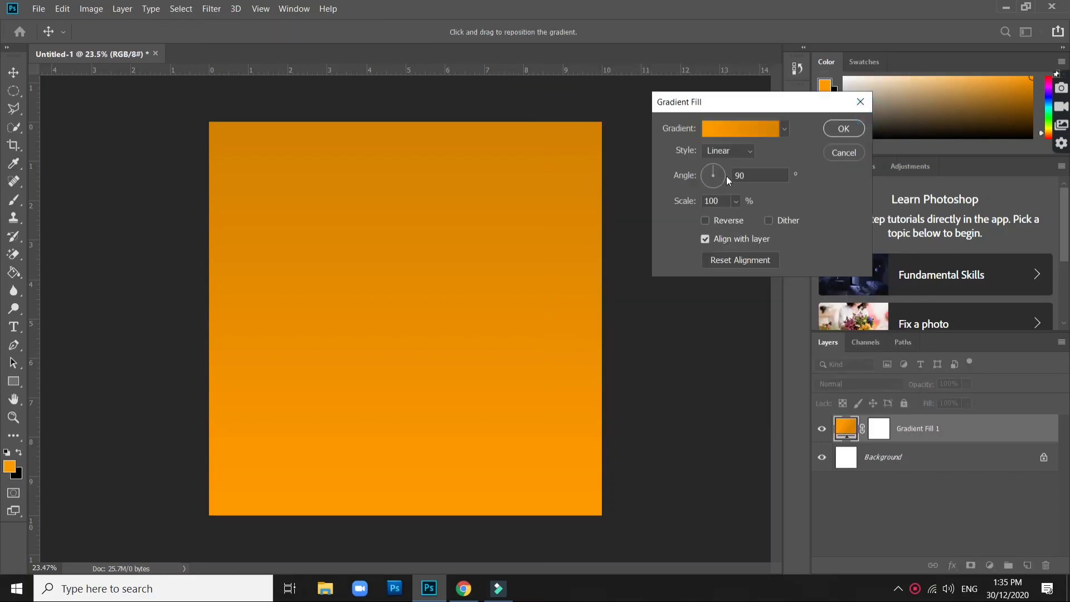
left_click(728, 150)
left_click(725, 162)
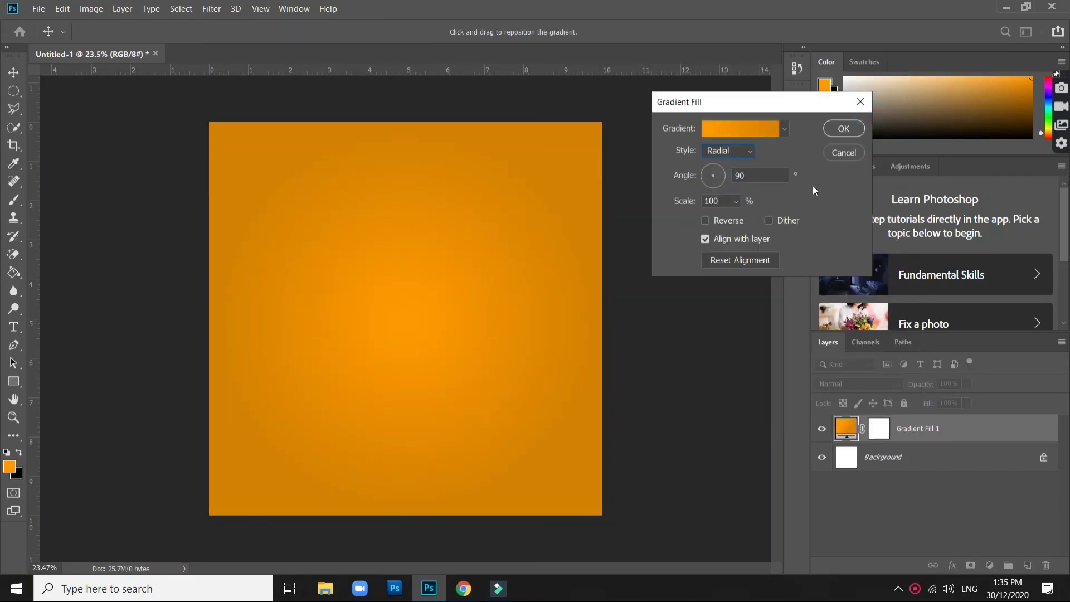
left_click(845, 129)
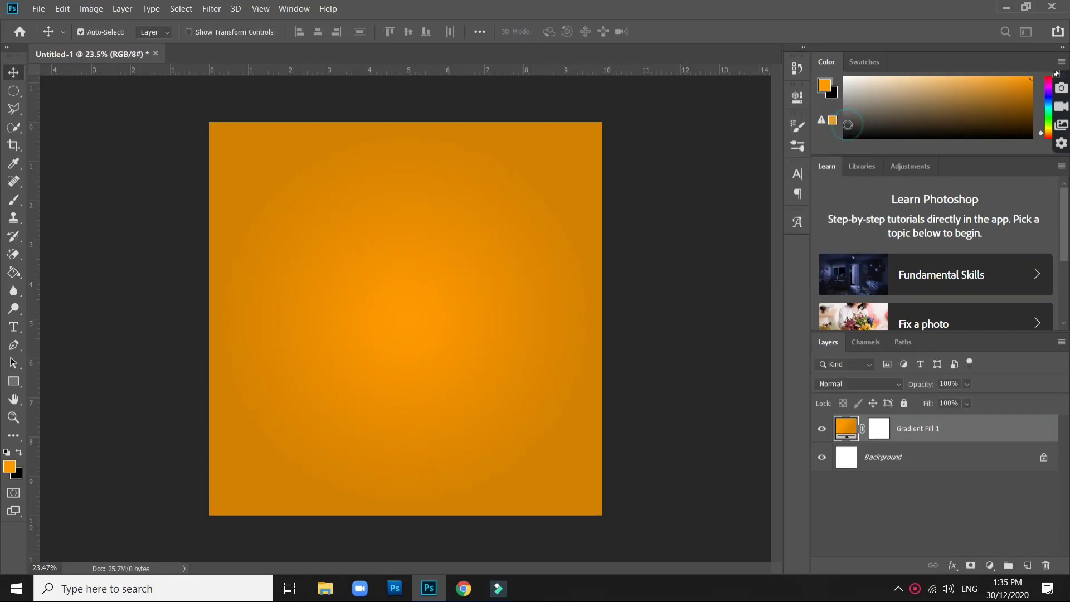
Step: Add a SALE text layer near the top centre of the canvas
left_click(9, 73)
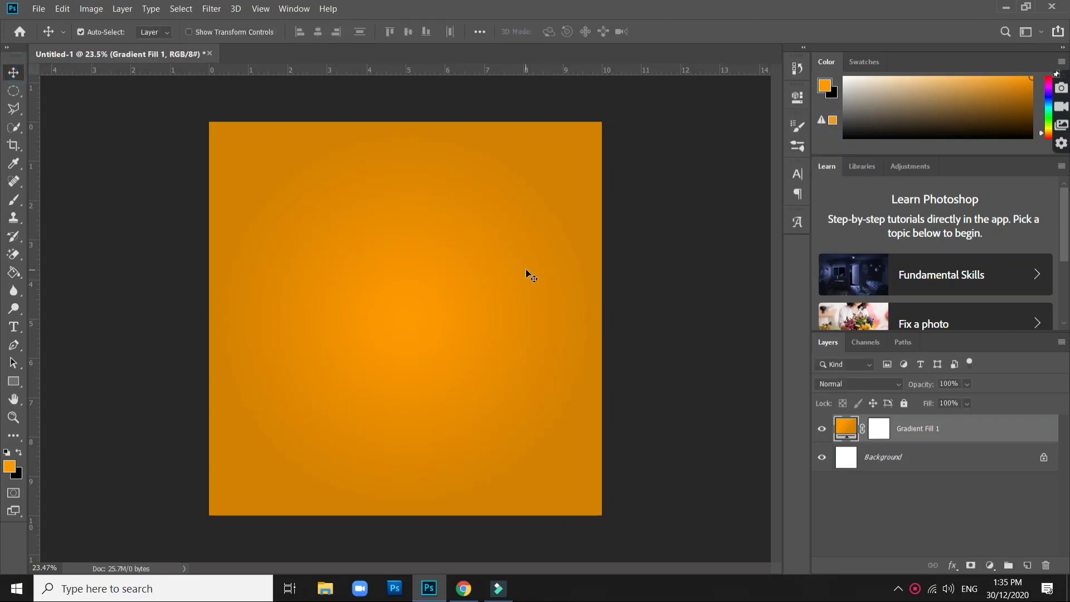
left_click(14, 327)
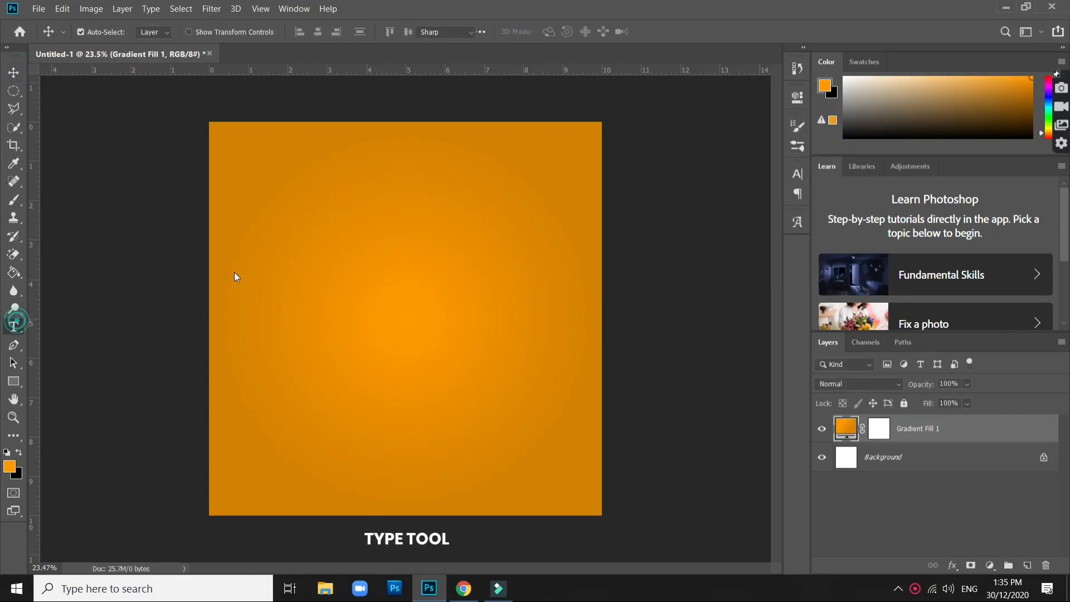
left_click(385, 256)
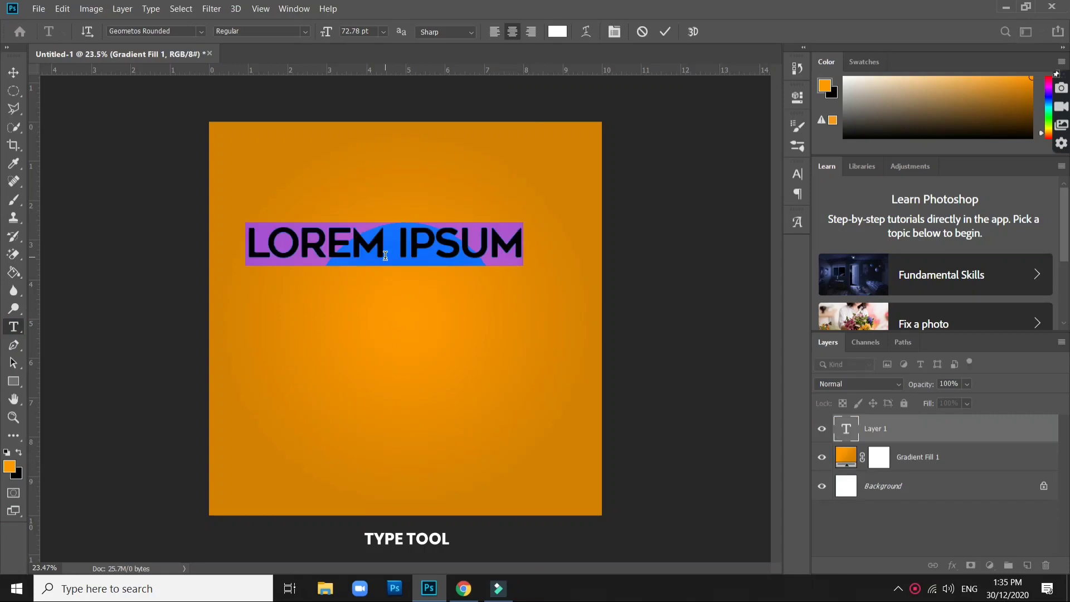
type("SALE")
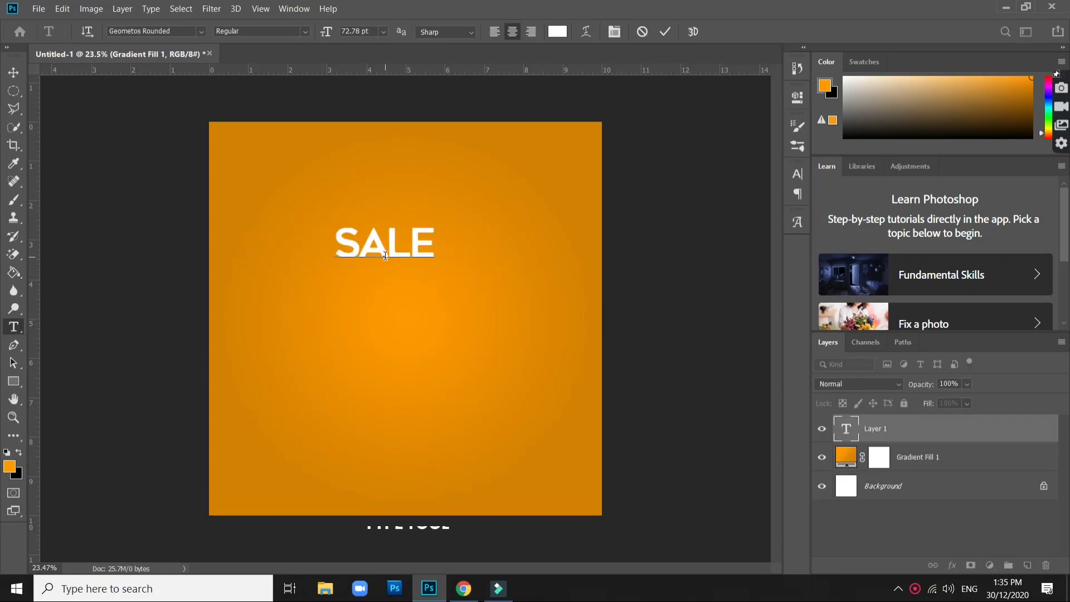
Step: Set the SALE text in the Fira Sans Black font
key("ctrl+a")
left_click(136, 32)
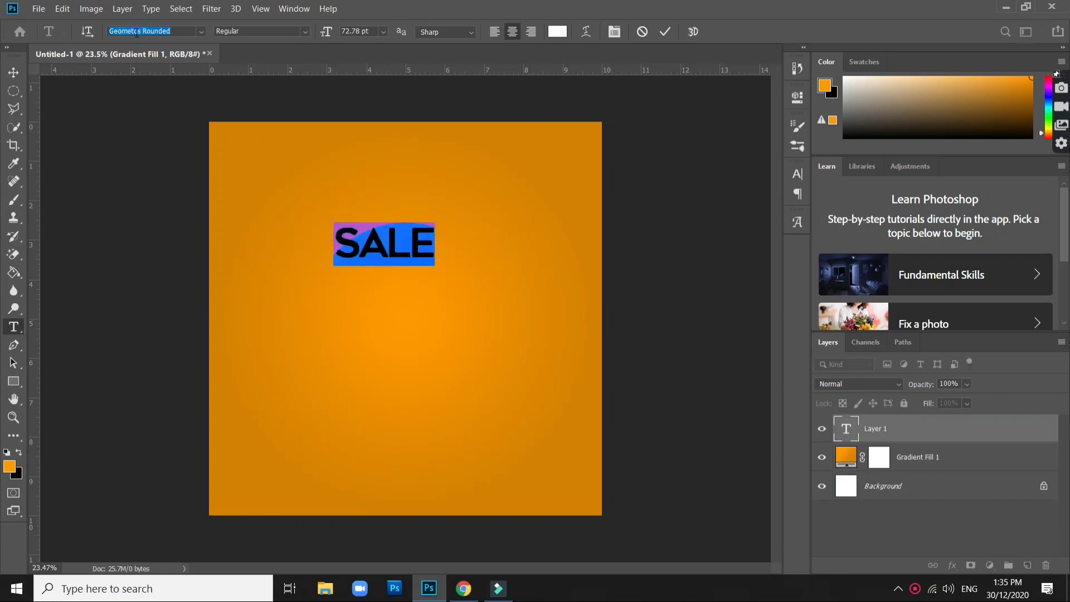
type("fira")
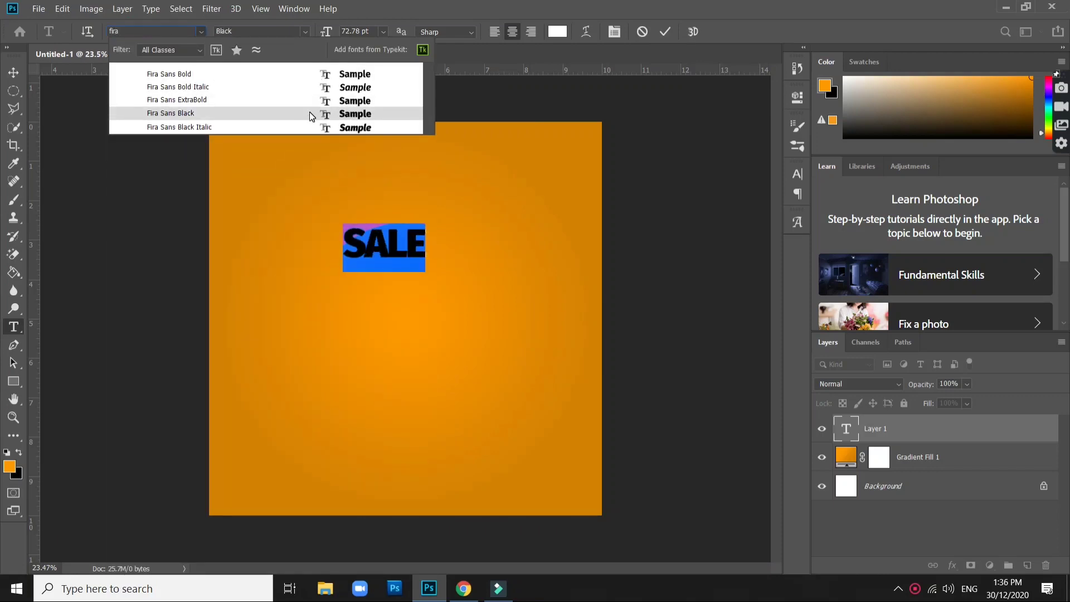
left_click(310, 112)
Step: Give the SALE text 120 tracking and a 137.78 pt font size
left_click(616, 32)
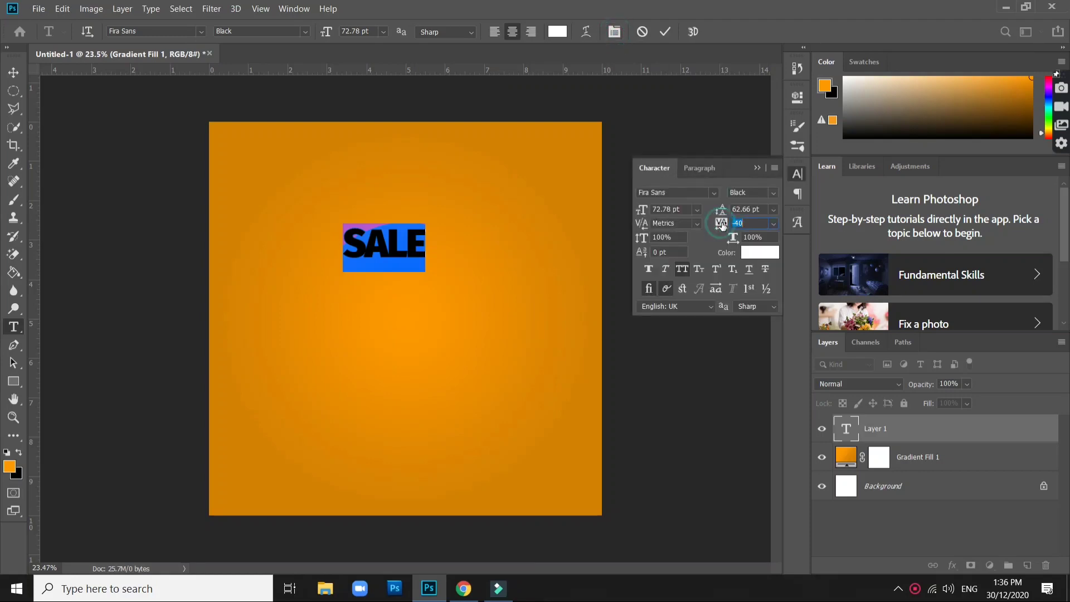
left_click_drag(721, 224, 726, 224)
left_click(432, 246)
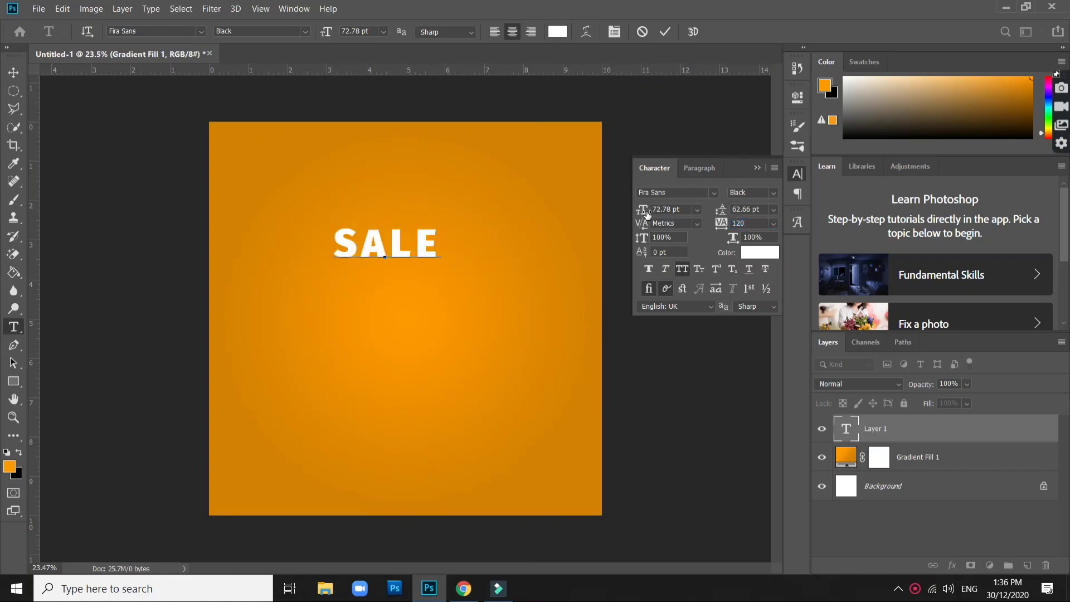
left_click_drag(644, 214, 649, 214)
left_click_drag(445, 247, 320, 236)
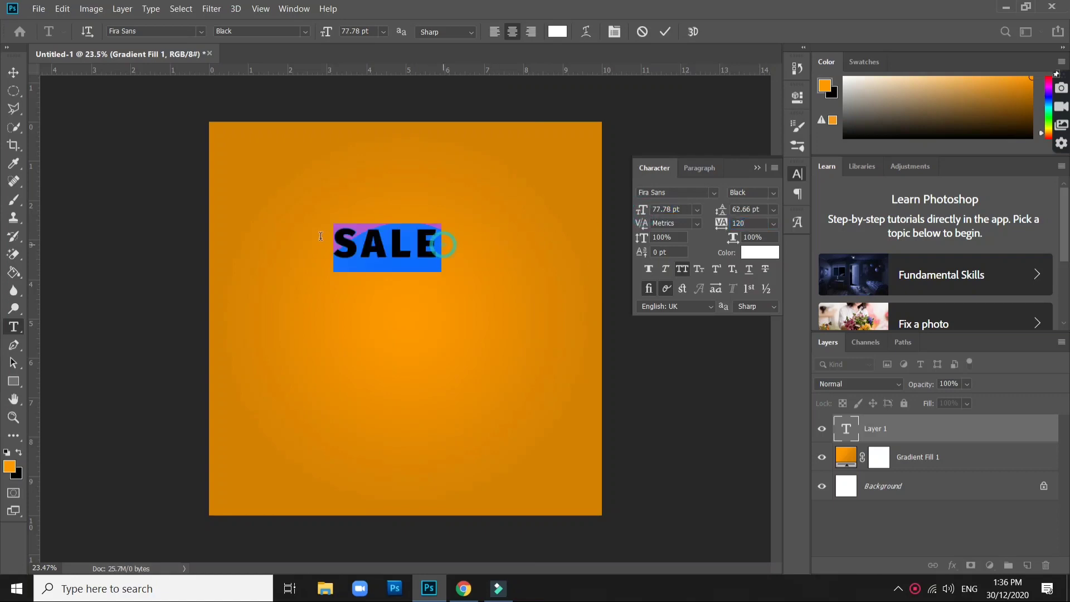
left_click_drag(649, 213, 688, 221)
left_click(479, 225)
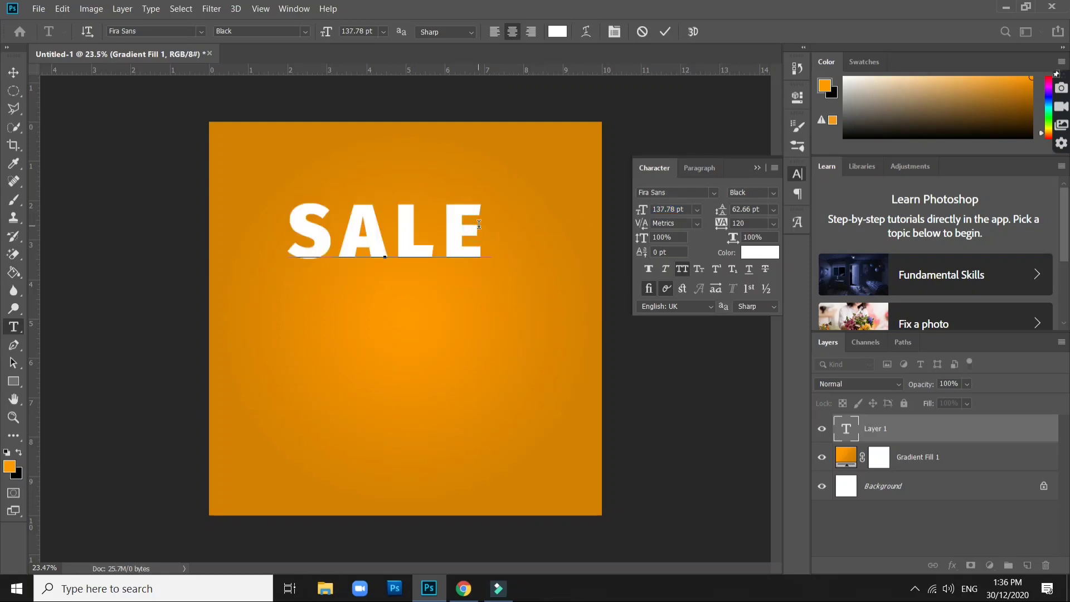
Step: Add three more SALE lines and set the leading to 106.66 pt
key("Return")
type("SALE")
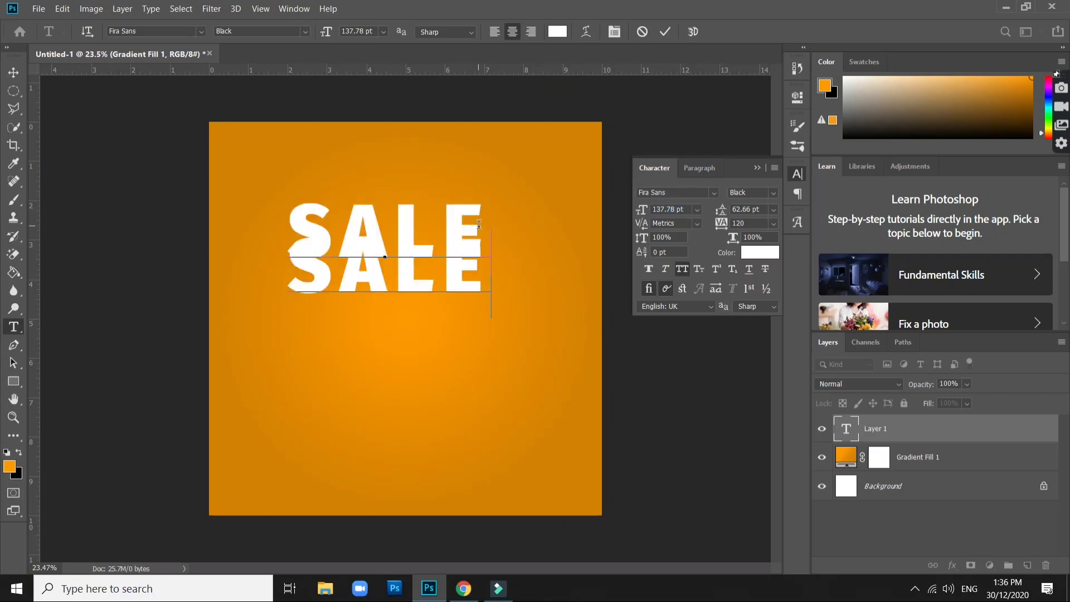
key("Return")
type("SALE ")
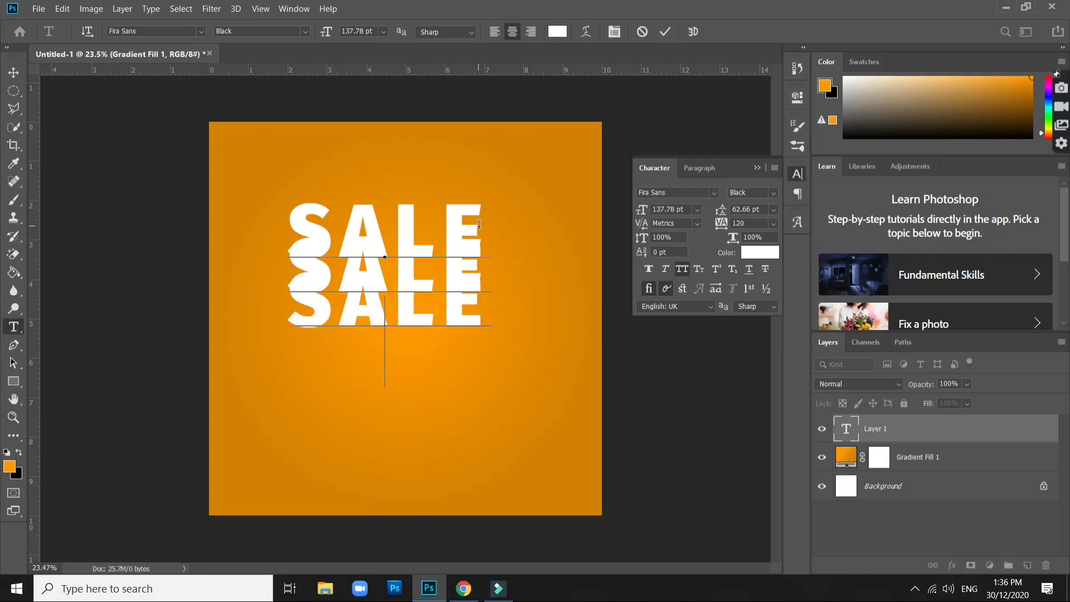
type("SALE")
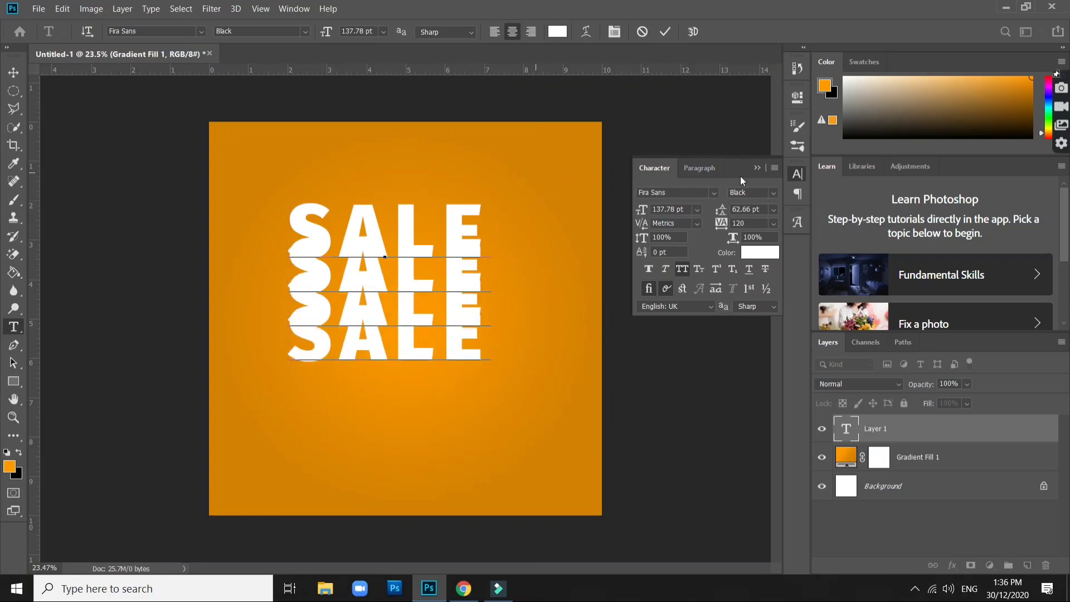
key("ctrl+a")
left_click_drag(722, 214, 750, 215)
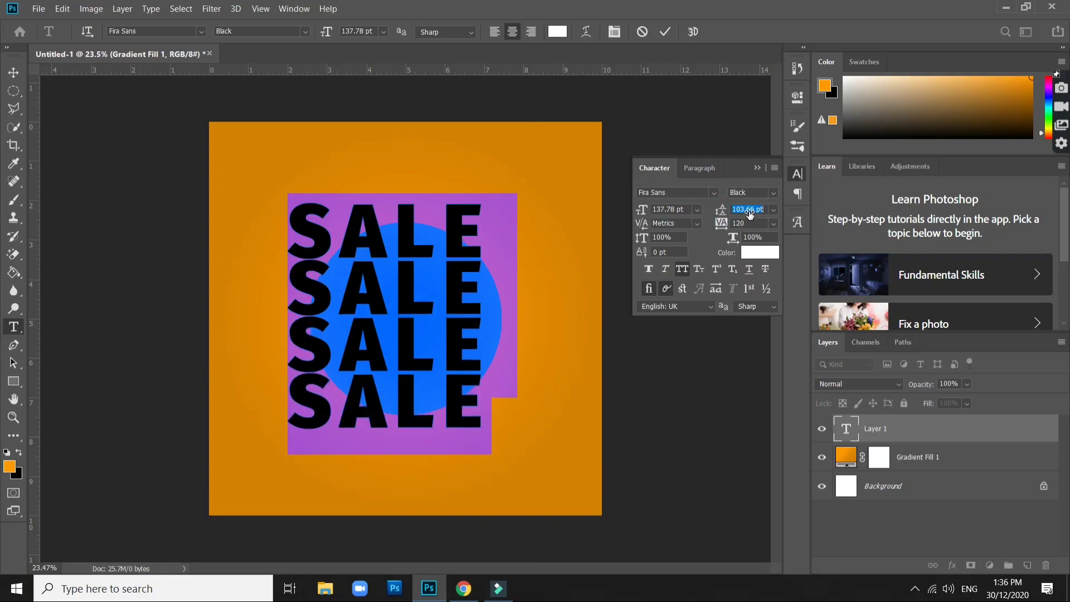
left_click_drag(750, 213, 752, 214)
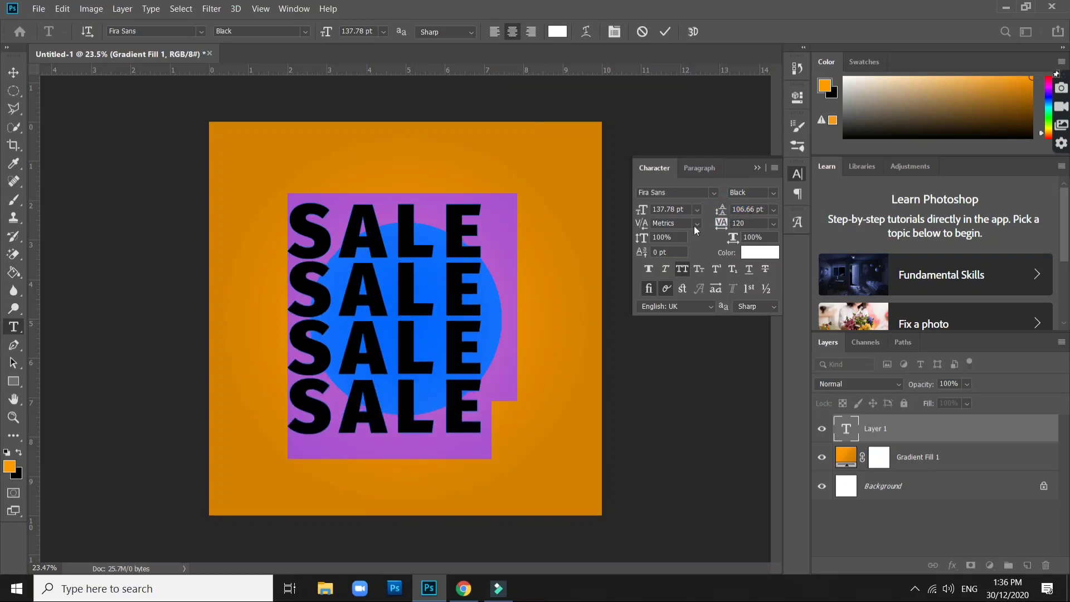
left_click(754, 168)
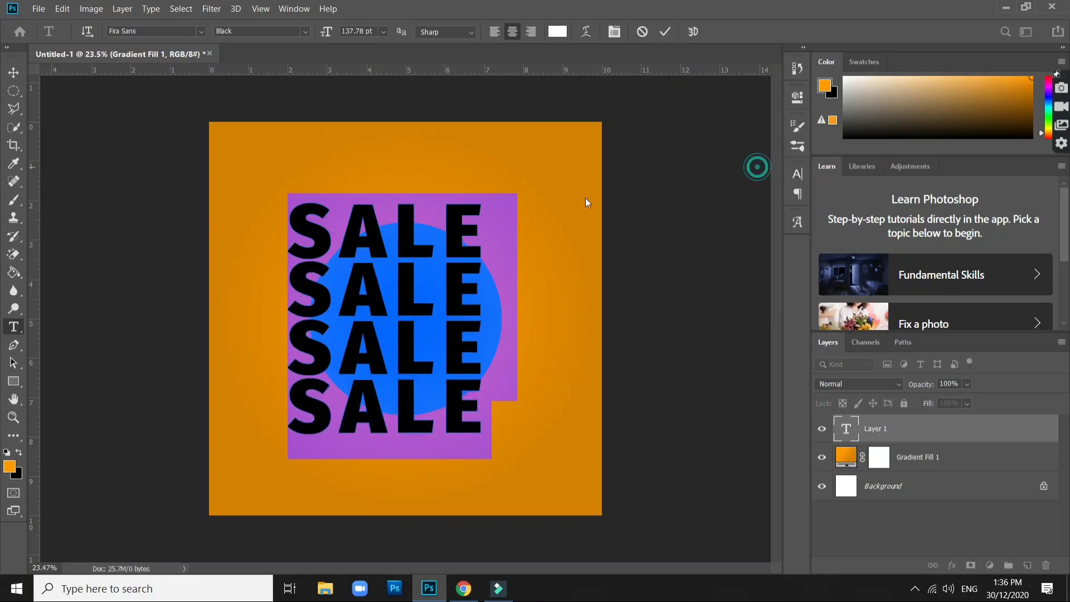
Step: Scale the four-line SALE block to about 108%, centre it, and convert it to a smart object
left_click(14, 73)
key("ctrl+t")
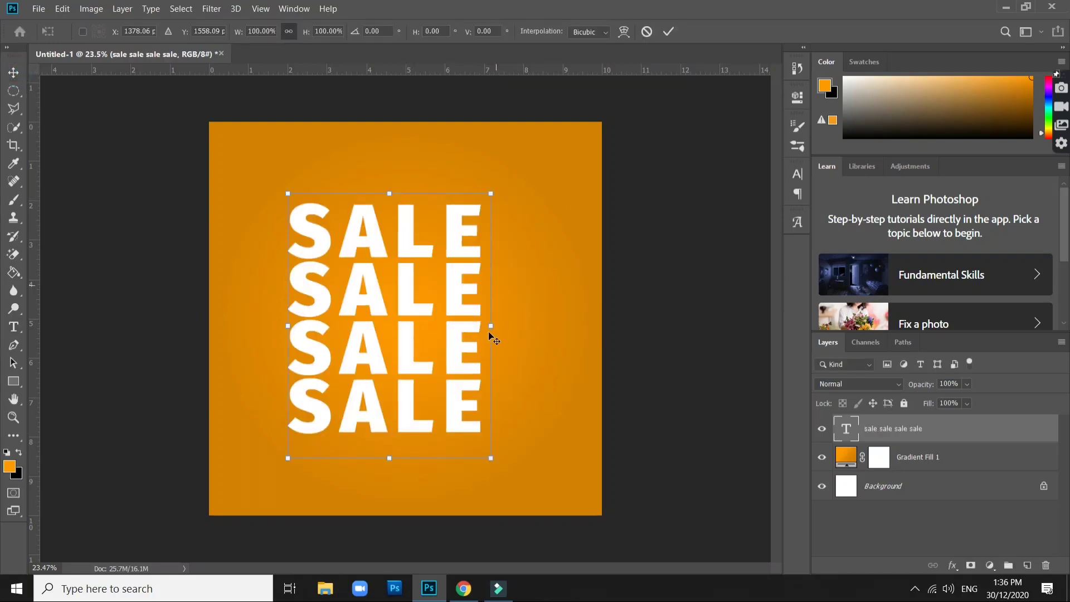
left_click_drag(491, 321, 507, 322)
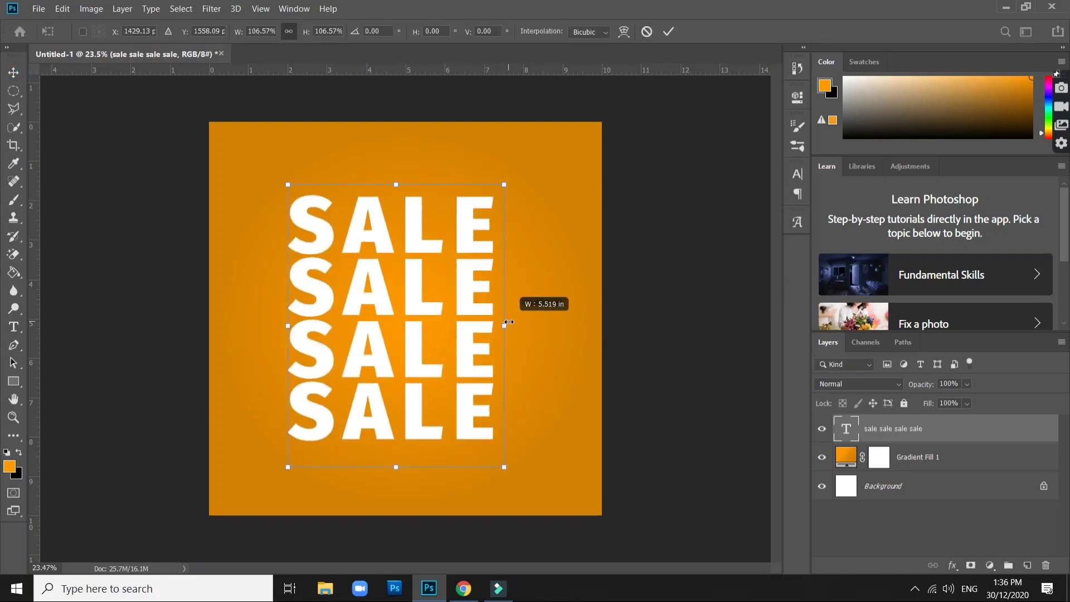
left_click_drag(422, 240, 436, 239)
key("Return")
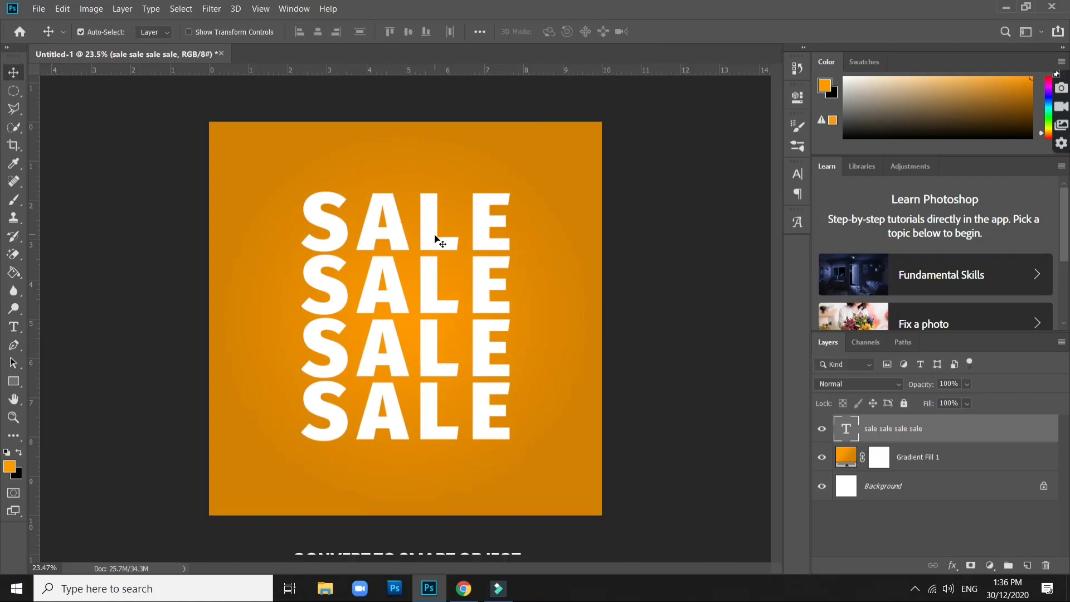
right_click(981, 438)
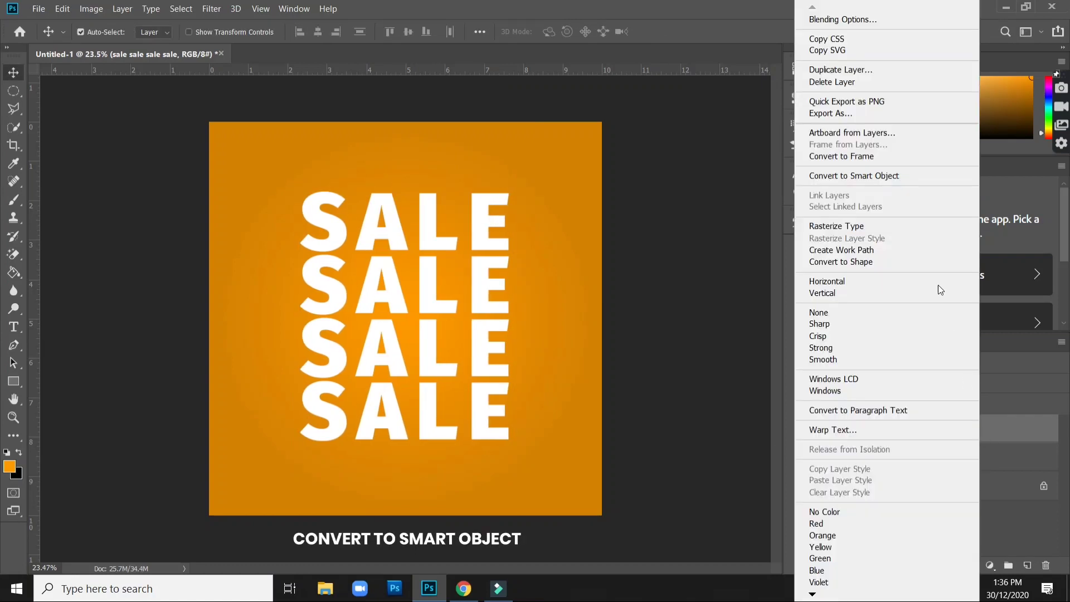
left_click(890, 176)
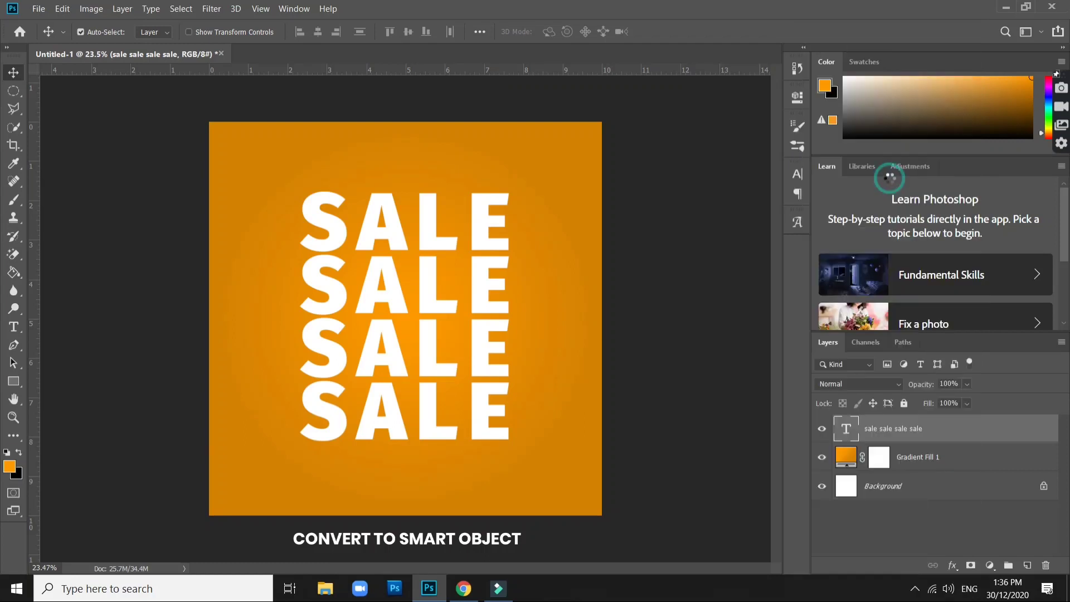
Step: Apply a Twirl filter with a 45° angle to the SALE smart object
left_click(211, 9)
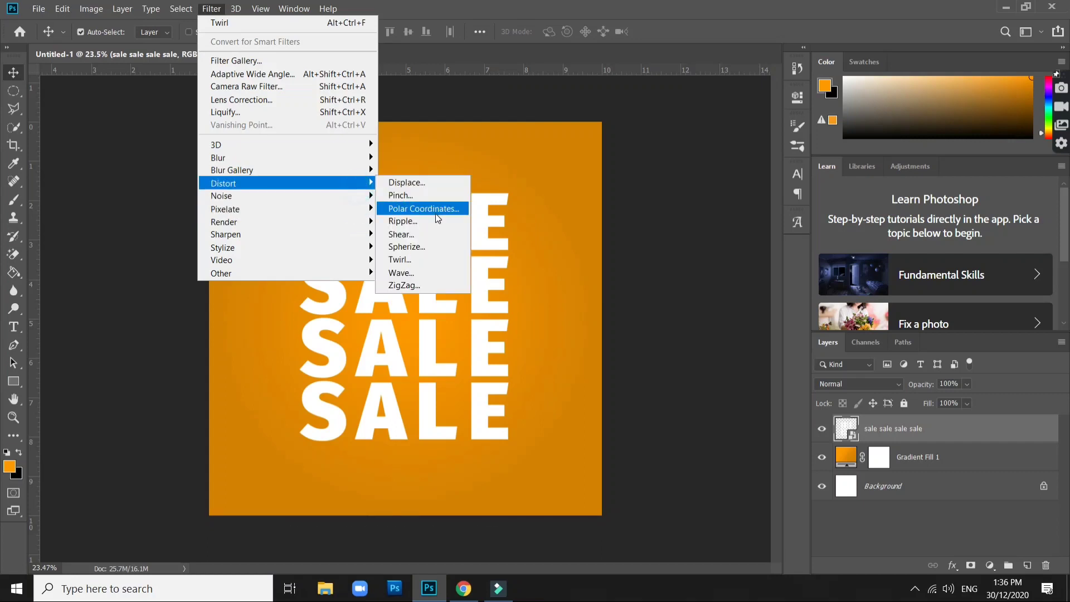
left_click(425, 260)
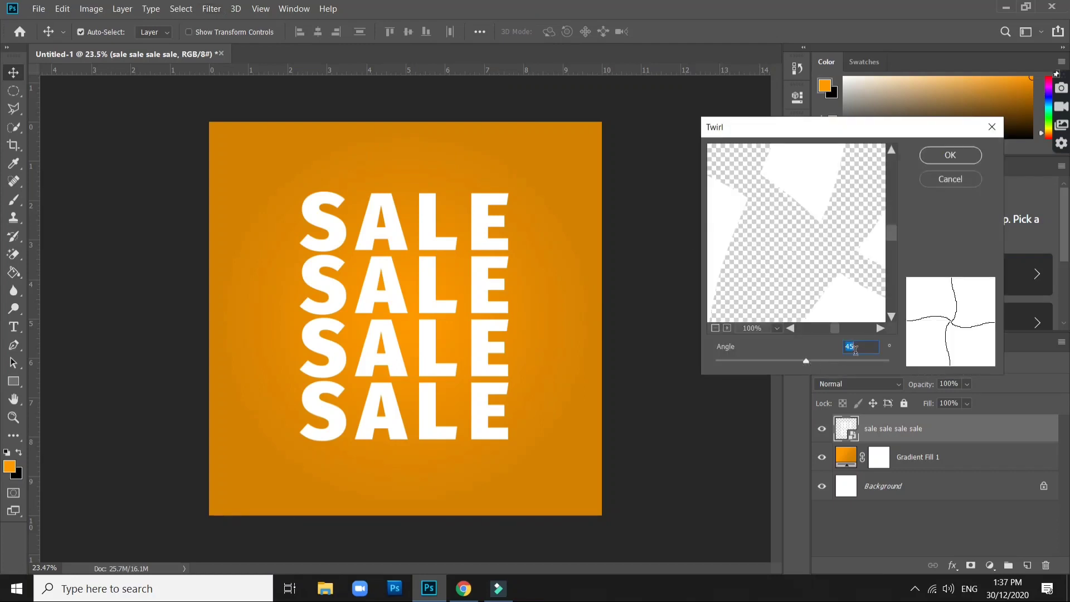
double_click(854, 348)
type("45")
key("Return")
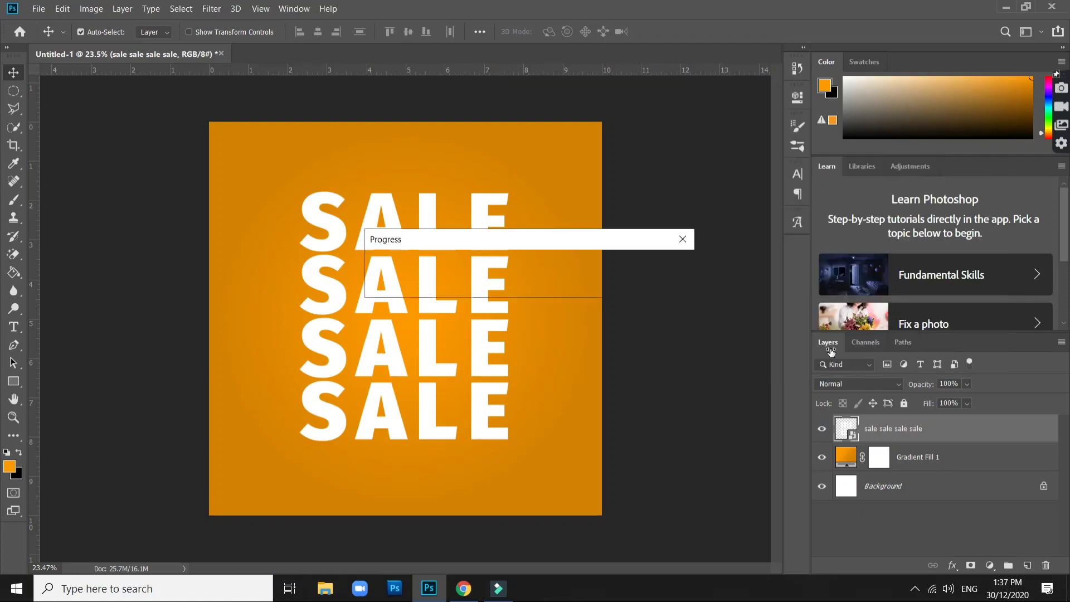
Step: Set the SALE layer's blend mode to Vivid Light
left_click(893, 387)
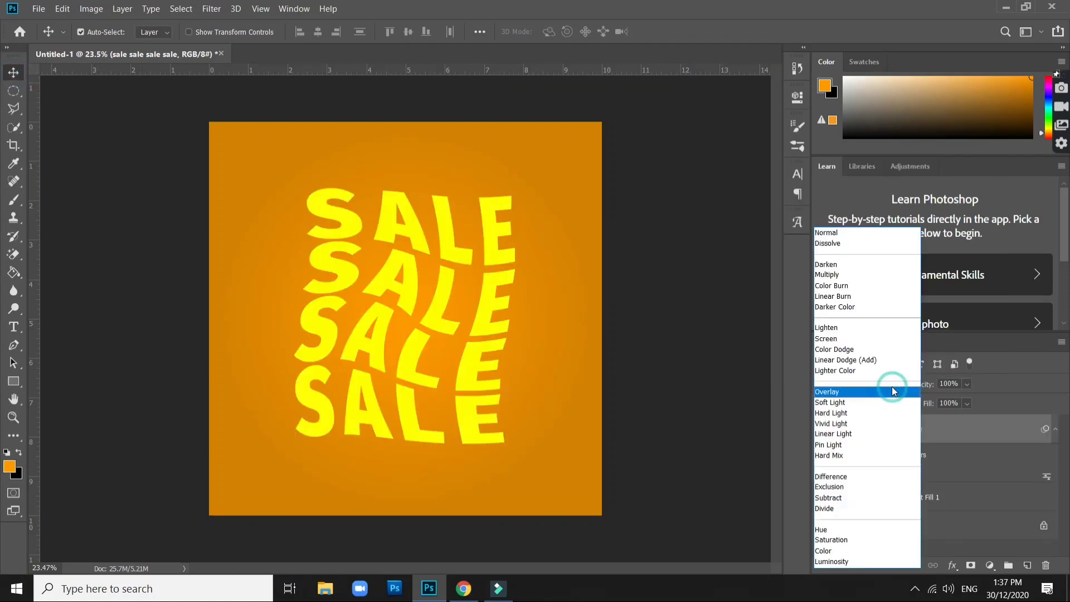
left_click(866, 425)
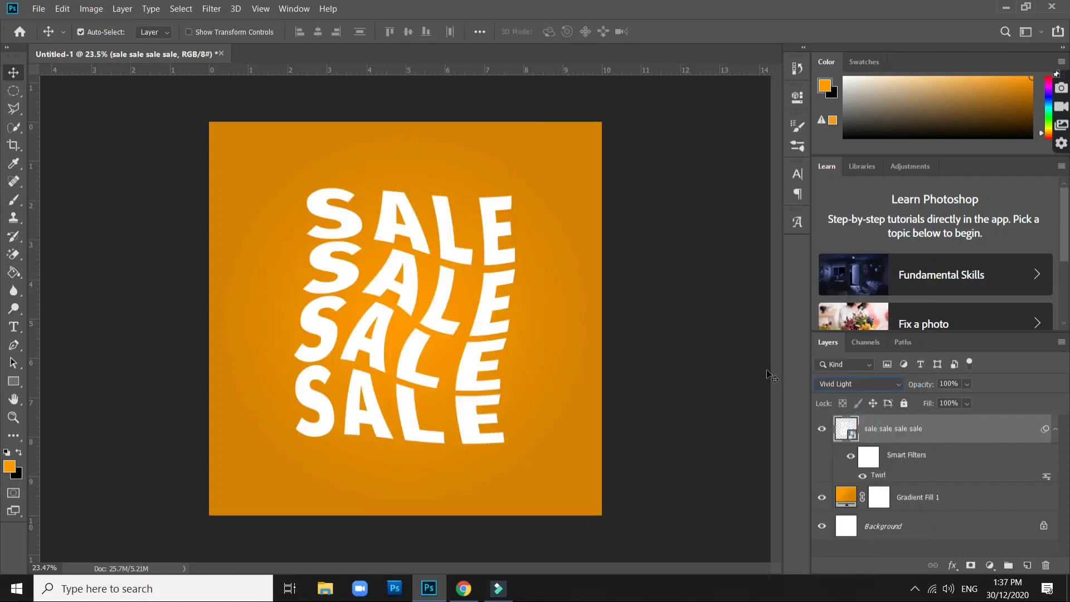
left_click(715, 332)
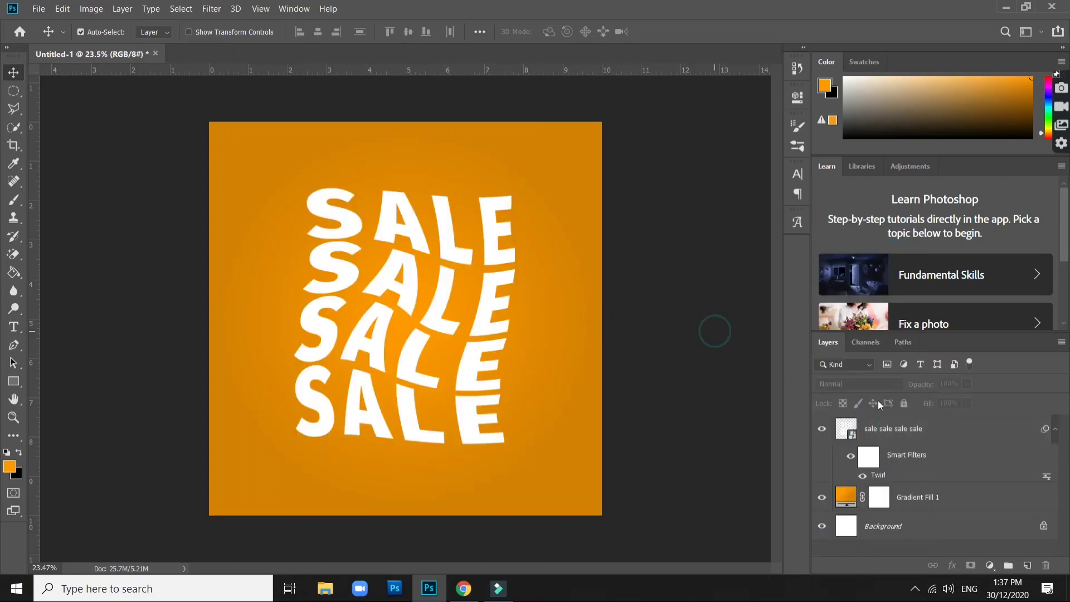
Step: Nest the twirled Vivid Light SALE layer in a fresh smart object, cancelling a stray linked-file conversion
right_click(943, 433)
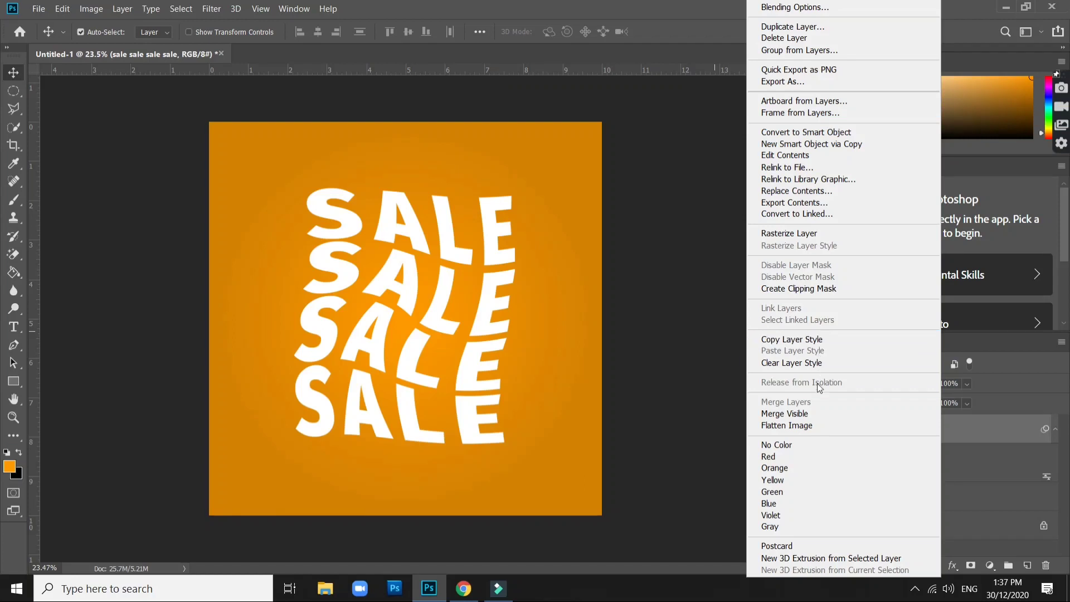
left_click(804, 213)
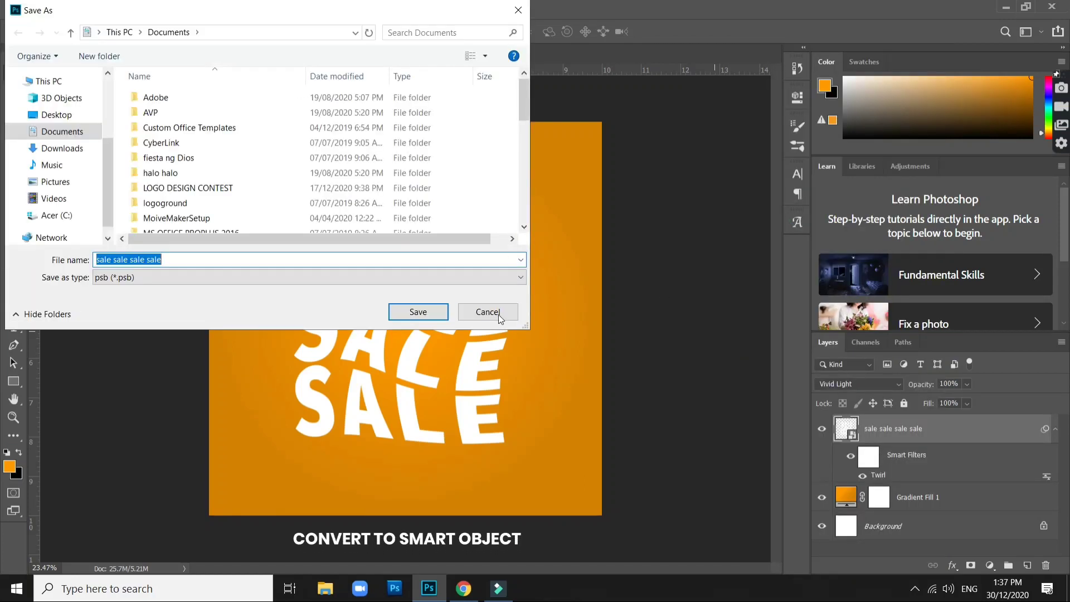
left_click(498, 314)
right_click(915, 430)
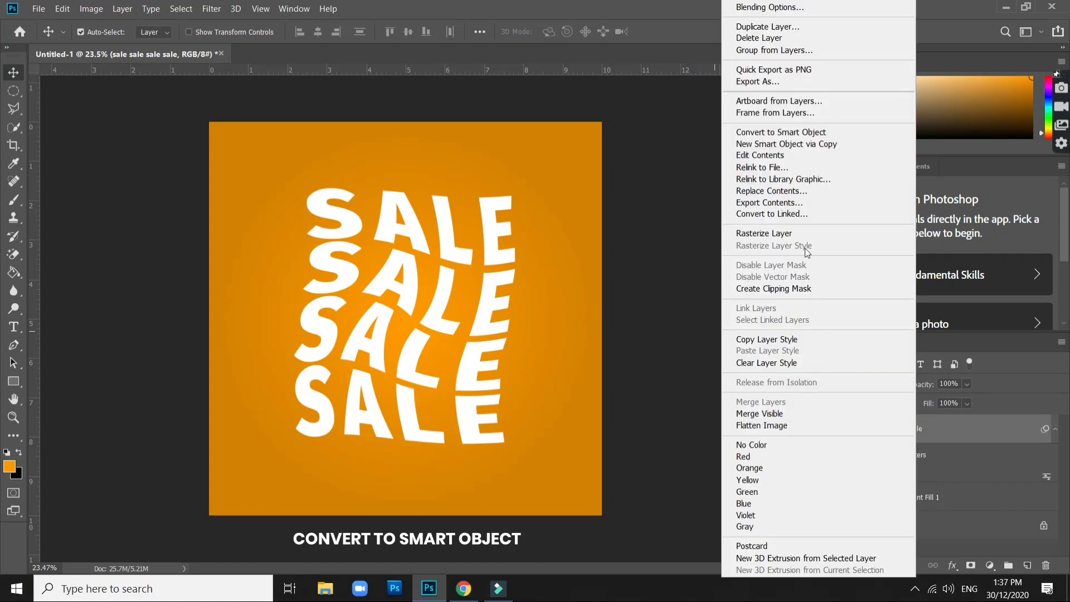
left_click(806, 132)
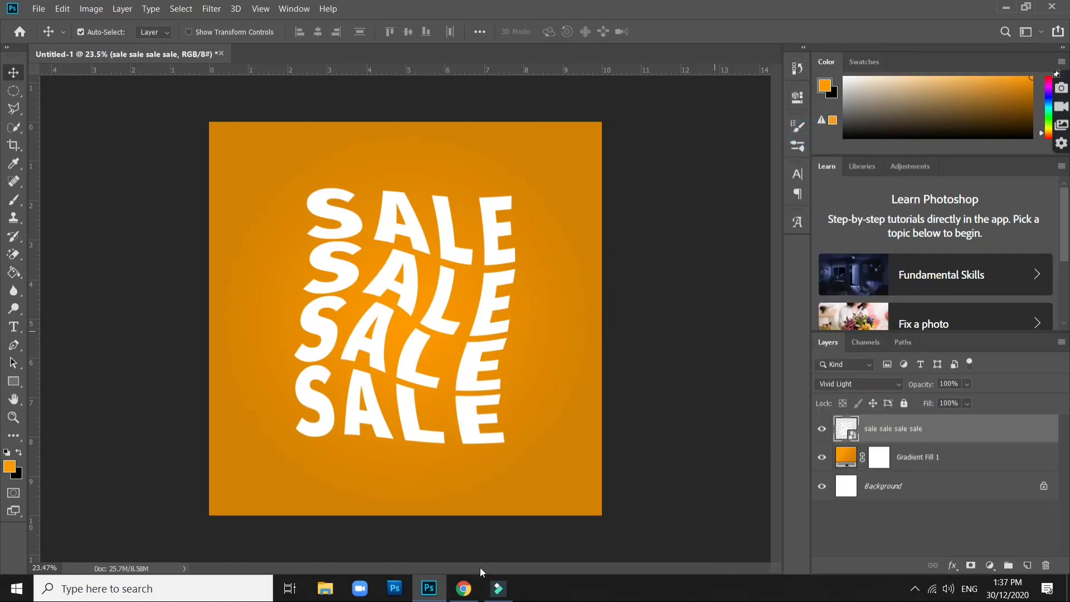
Step: Place the Nike sneaker photo from the desktop onto the canvas
key("super+d")
mouse_move(26, 502)
left_mouse_down()
mouse_move(440, 561)
mouse_move(455, 402)
left_mouse_up()
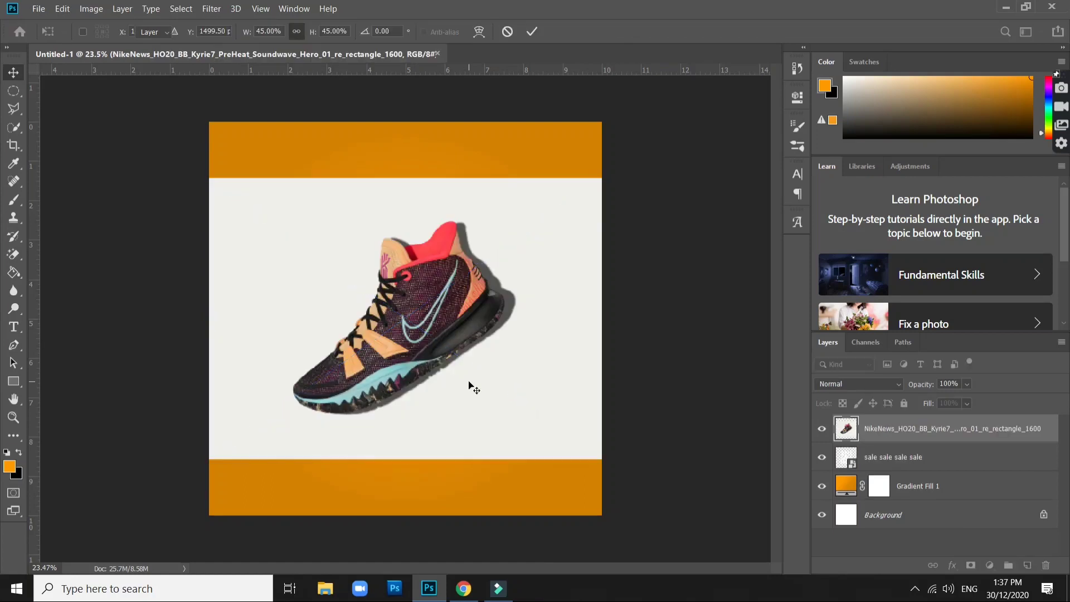
key("Return")
Step: Rasterize the sneaker layer and erase its white background with the Magic Eraser
key("e")
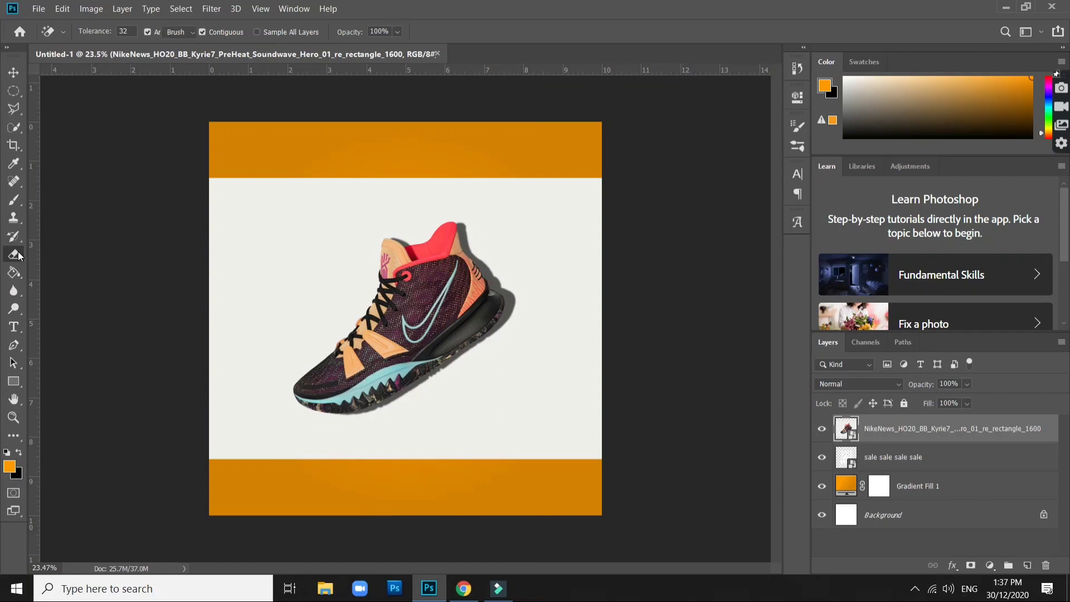
left_click(19, 256)
left_click(70, 281)
left_click(350, 259)
left_click(543, 239)
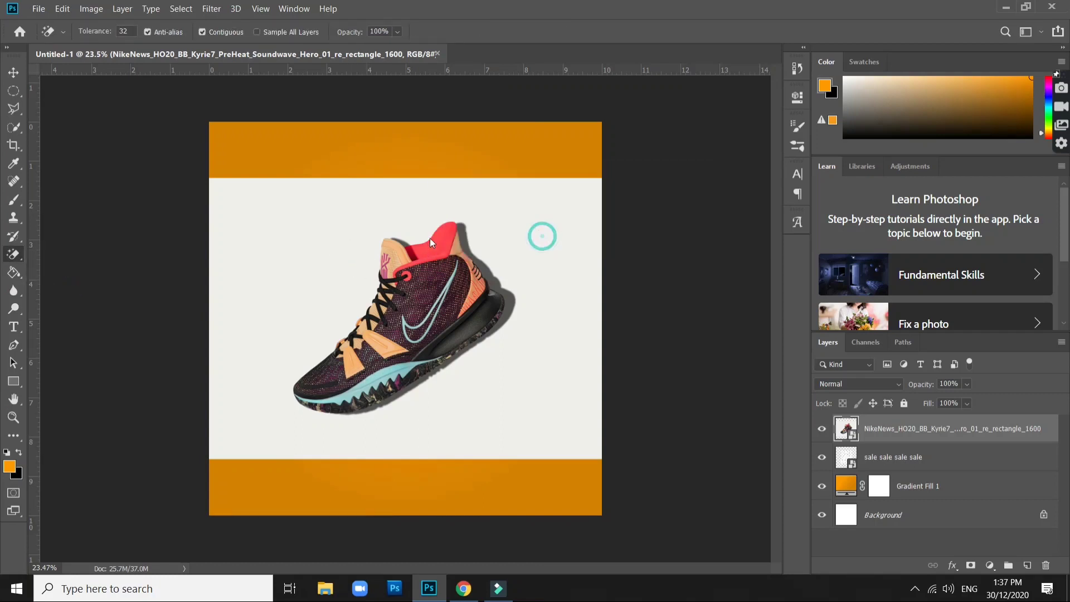
left_click(322, 231)
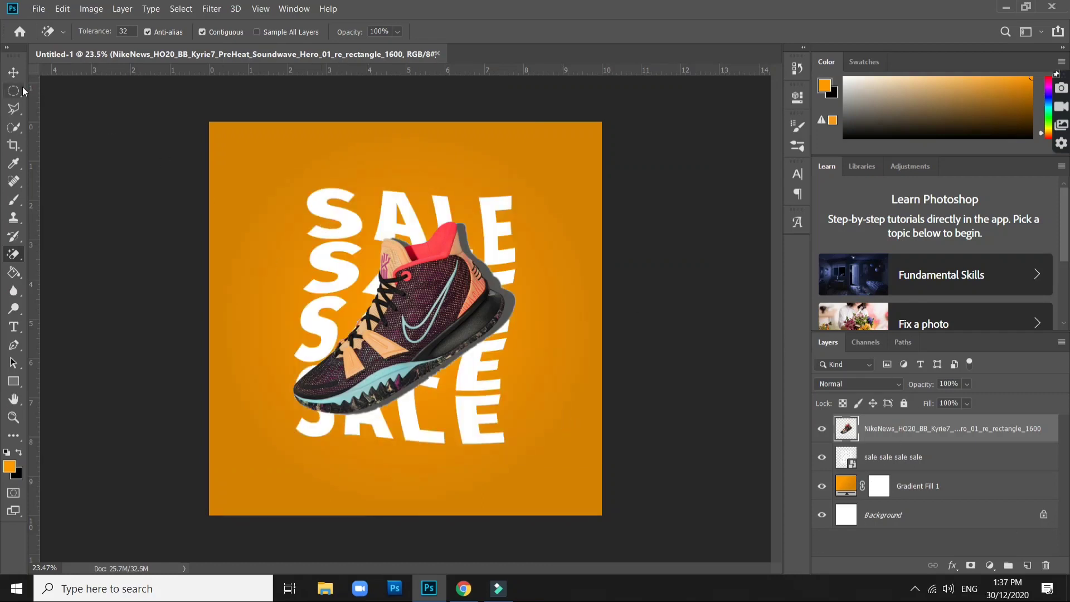
Step: Move the cut-out sneaker to sit centrally over the SALE text
left_click(14, 73)
left_click_drag(421, 333, 425, 346)
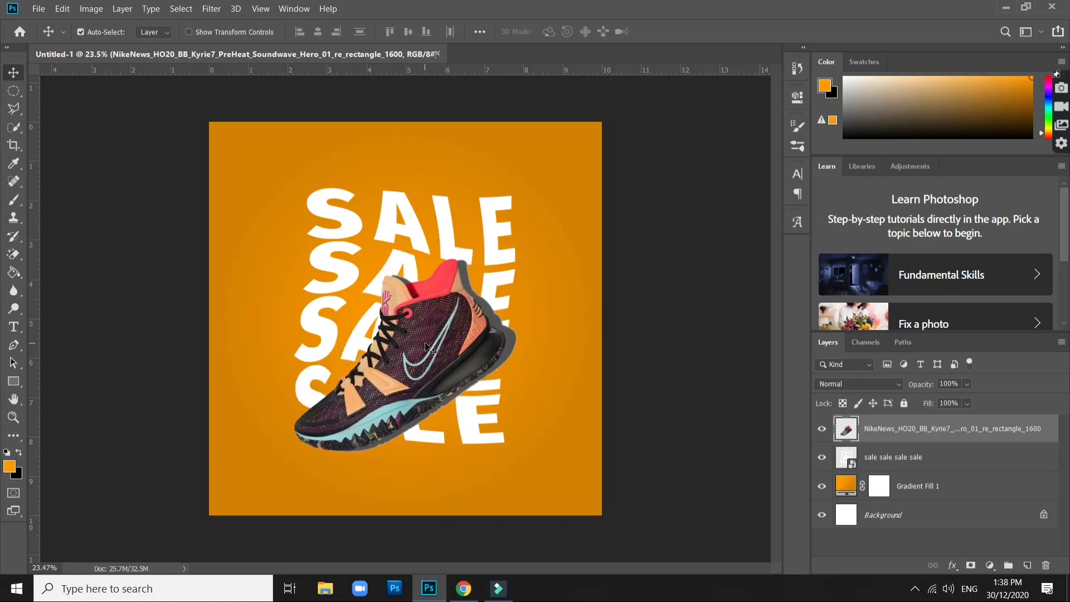
scroll(473, 354, "down", 1)
left_click_drag(455, 353, 460, 350)
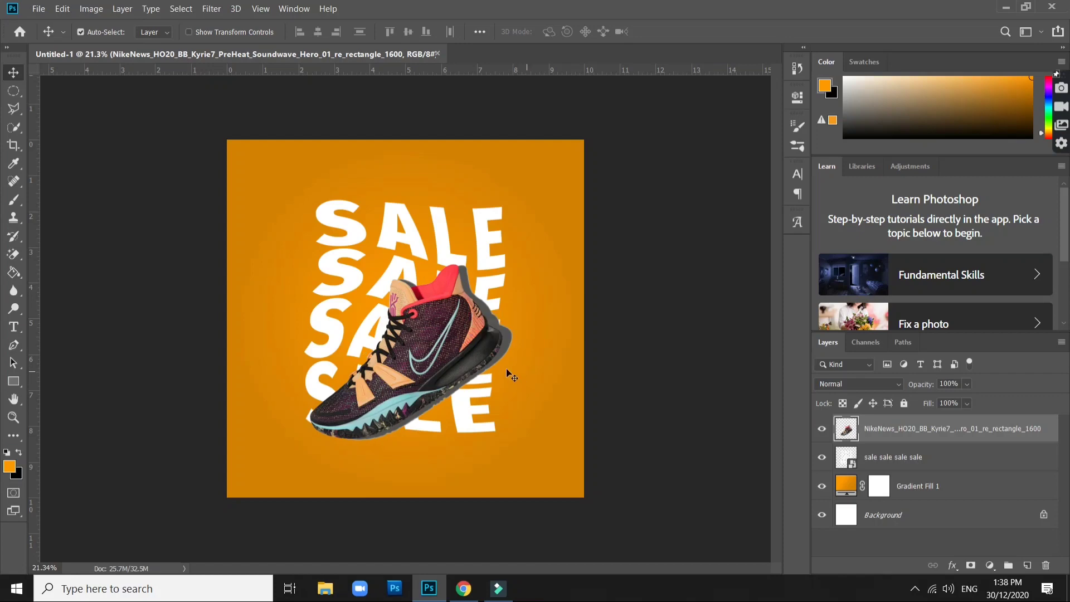
scroll(459, 352, "up", 2)
scroll(457, 354, "up", 1)
Step: Nudge the sneaker slightly left and lock the position of Gradient Fill 1
left_click_drag(457, 353, 438, 344)
scroll(446, 352, "down", 1)
scroll(441, 346, "down", 1)
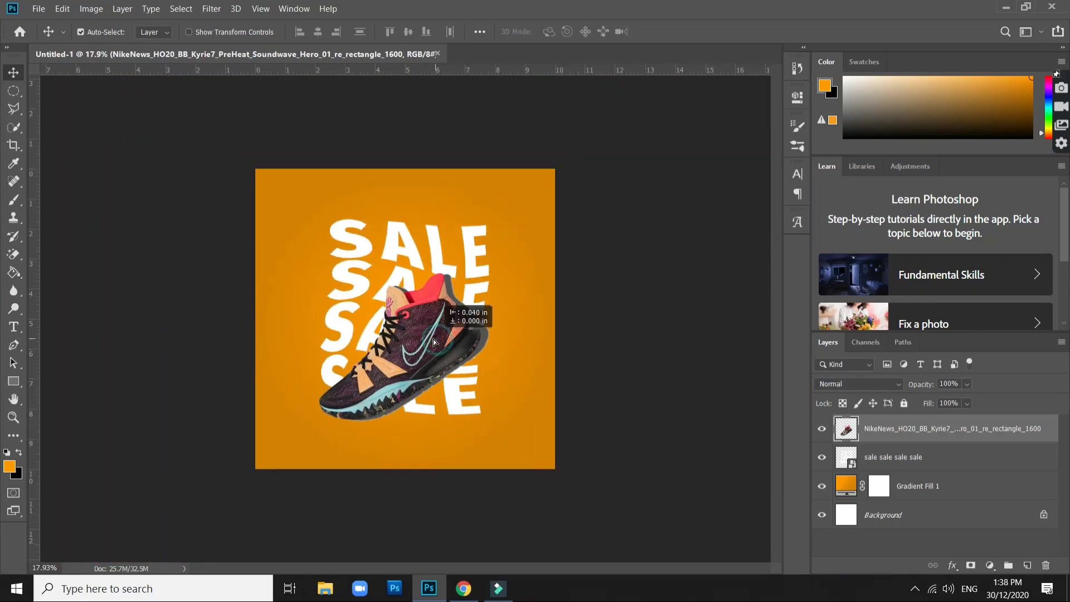
scroll(569, 358, "down", 1)
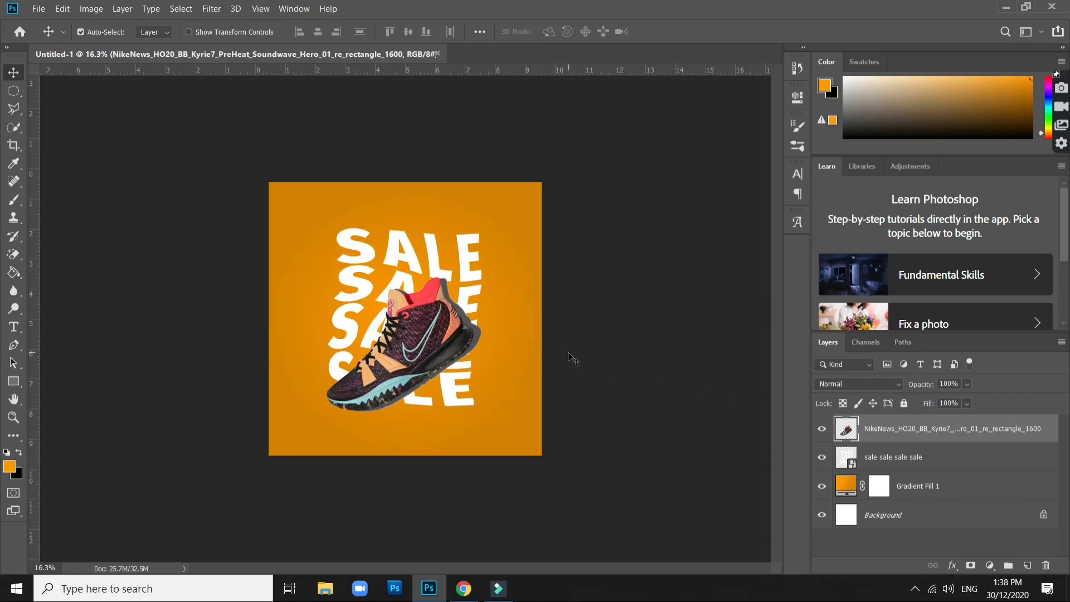
scroll(558, 362, "down", 1)
scroll(407, 335, "up", 2)
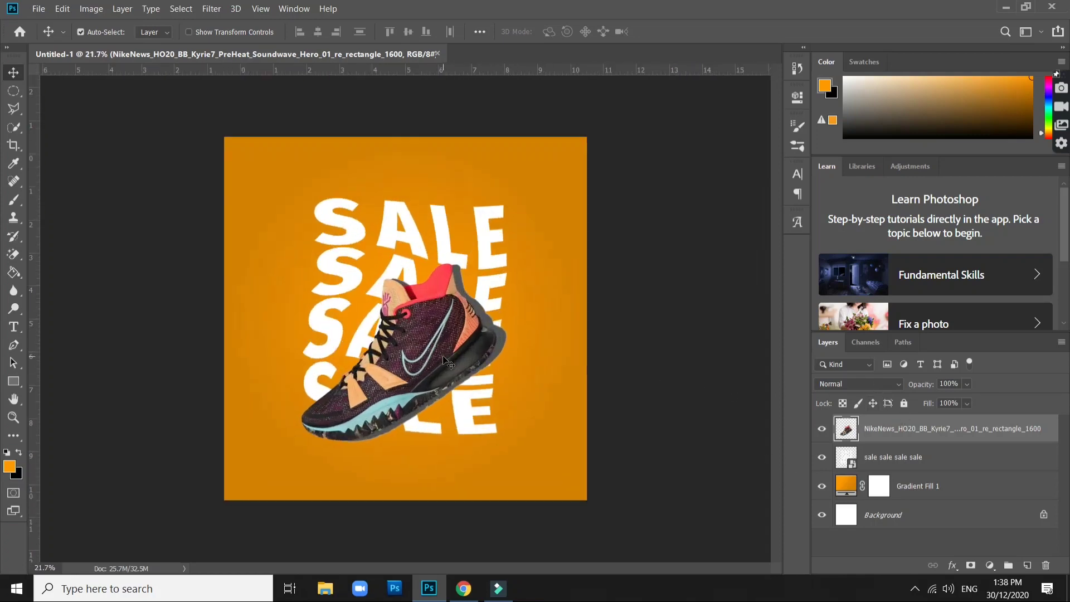
left_click(540, 428)
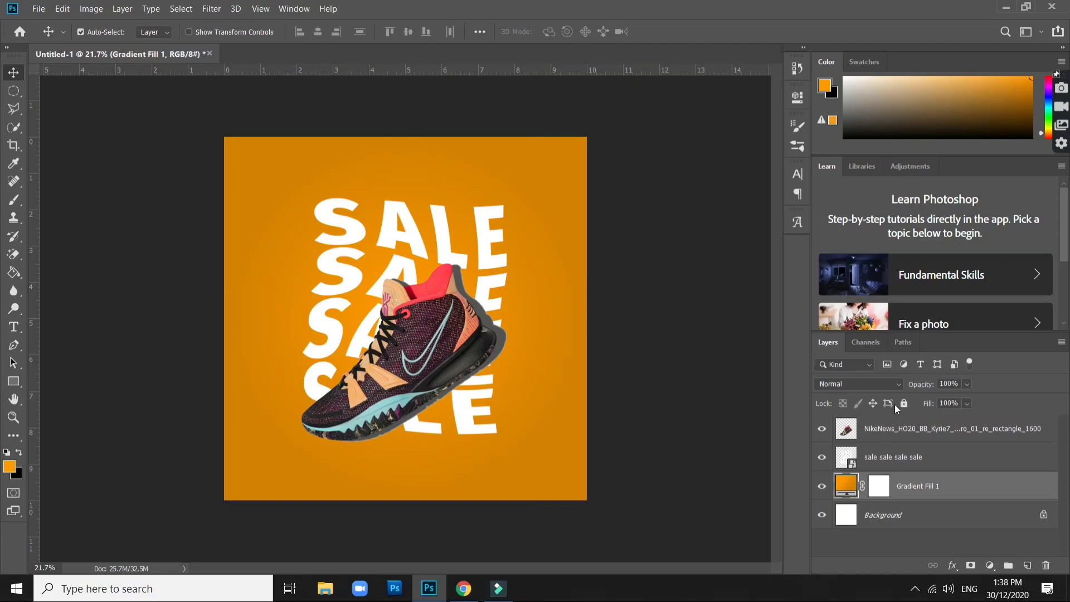
left_click(875, 404)
Step: Shift the sneaker and SALE layers together slightly to the right
left_click(329, 286)
left_click(448, 346, "shift")
left_click_drag(447, 346, 448, 352)
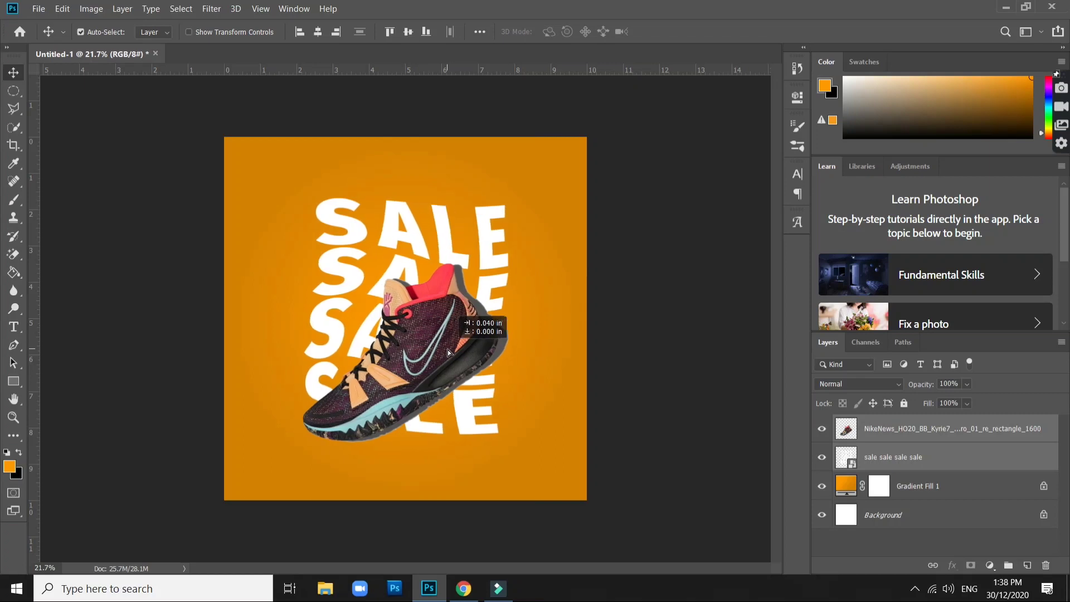
left_click(625, 388)
key("ctrl+0")
scroll(520, 468, "down", 1)
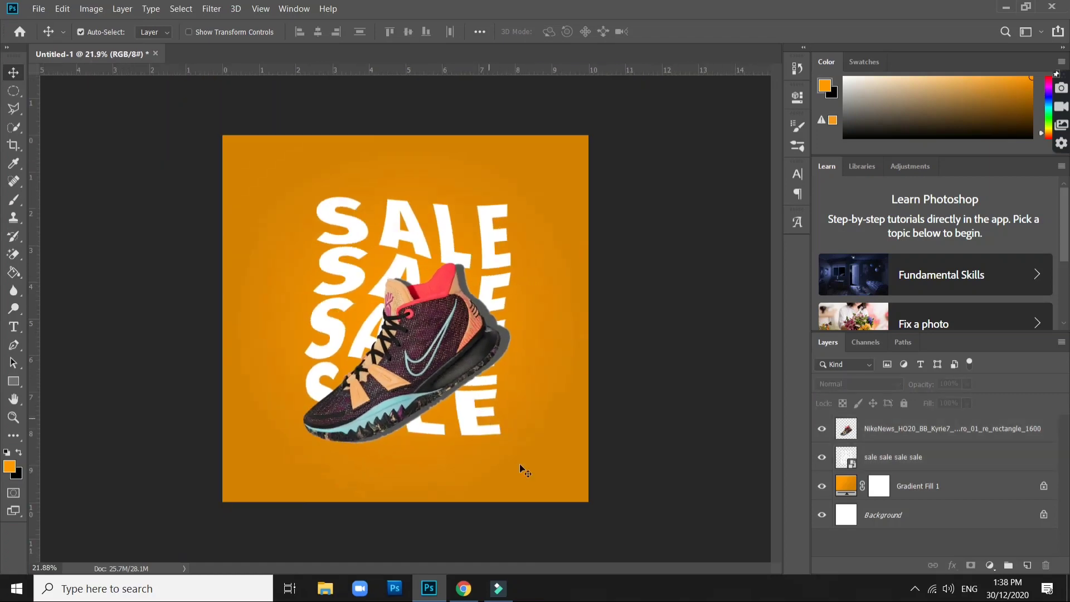
Step: Set the sneaker layer's blend mode to Multiply
left_click(460, 375)
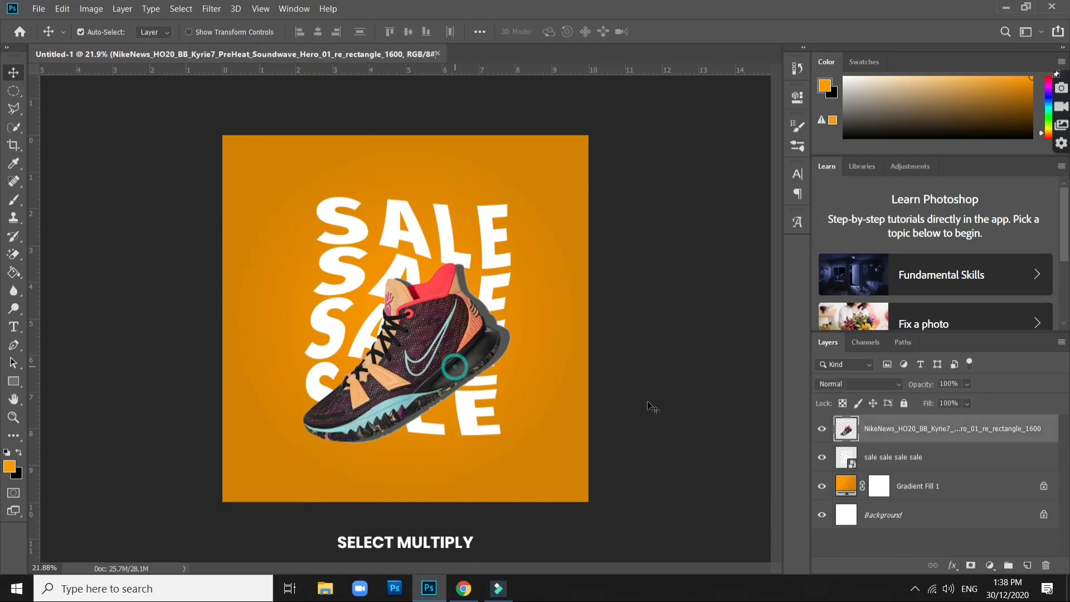
left_click(856, 385)
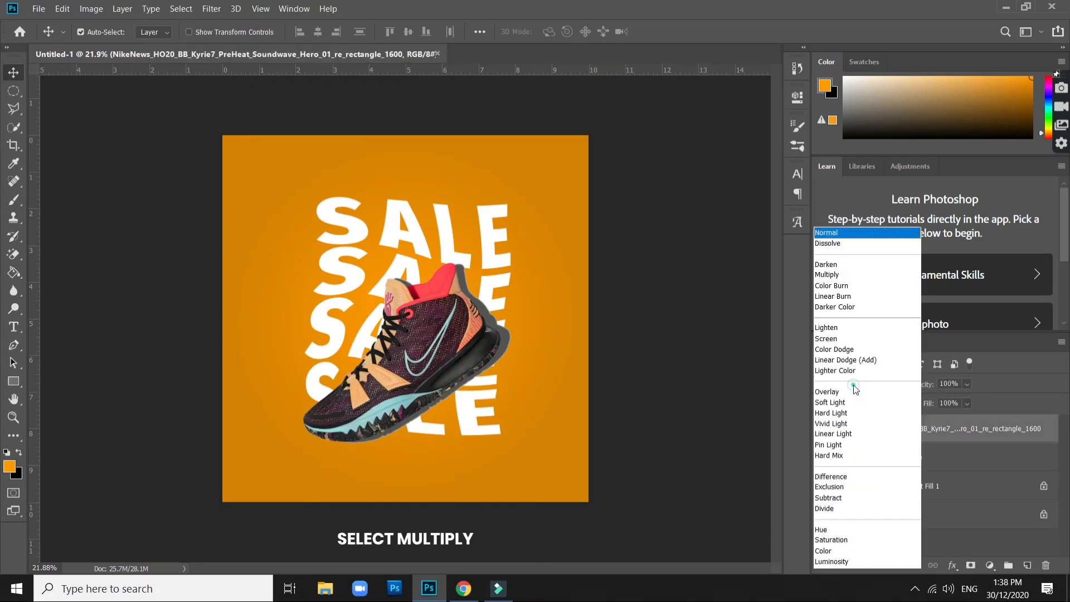
left_click(842, 274)
left_click(631, 333)
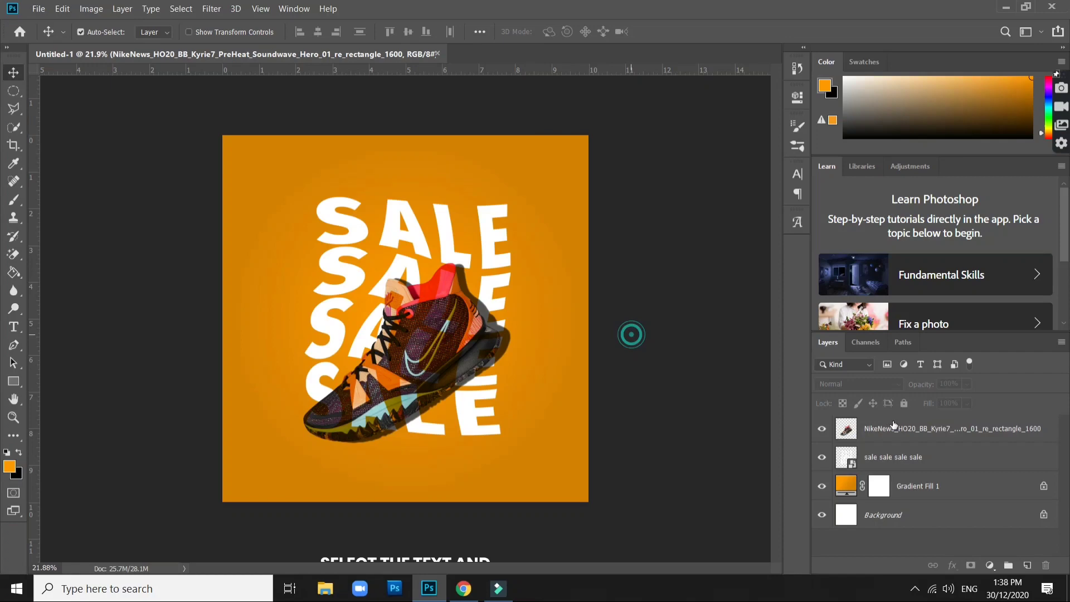
Step: Add a layer mask to the SALE layer and load the sneaker's outline as a selection
left_click(898, 462)
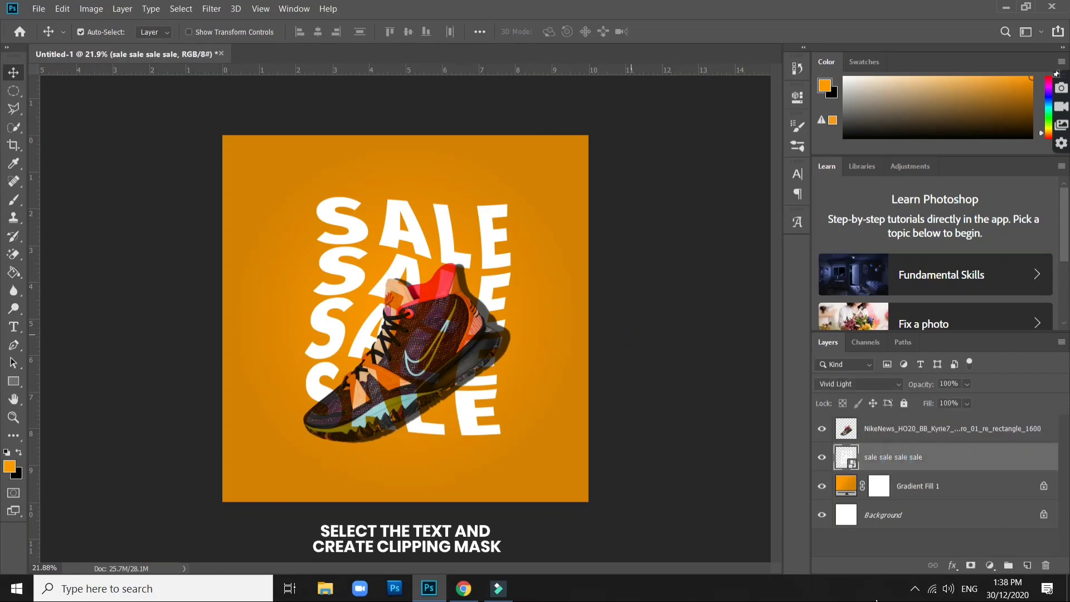
left_click(971, 565)
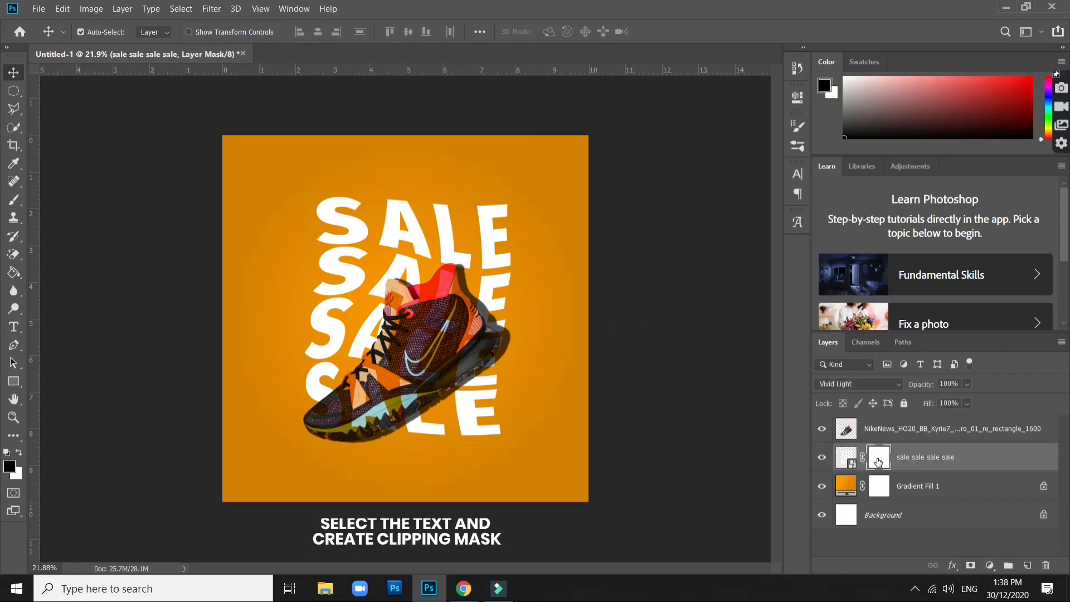
left_click(863, 429)
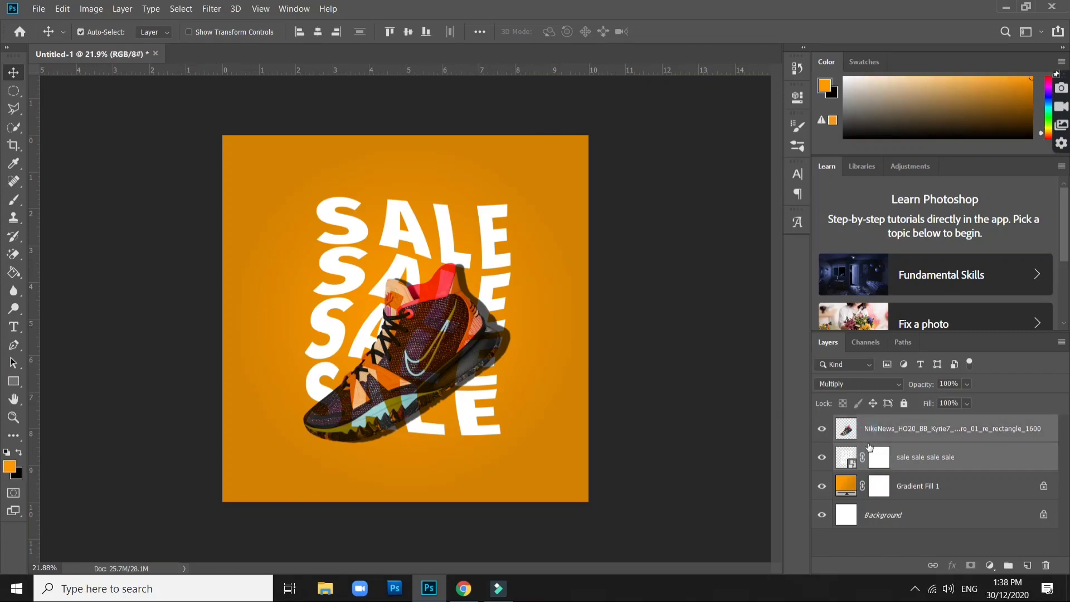
left_click(847, 429, "ctrl")
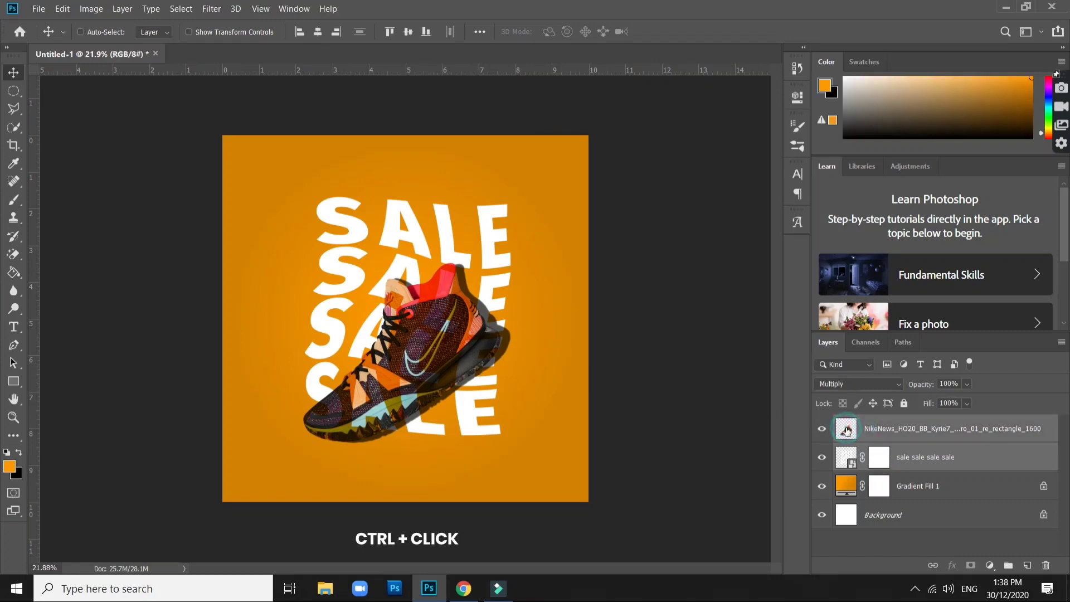
Step: Choose the standard Brush with black and target the SALE layer's mask
left_click(14, 200)
right_click(22, 206)
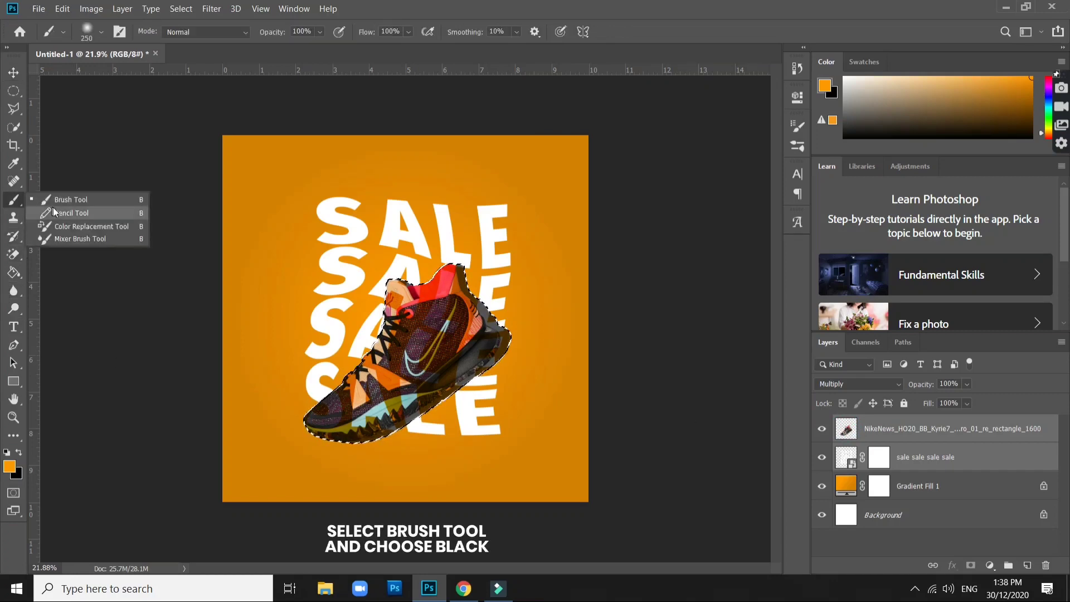
left_click(55, 207)
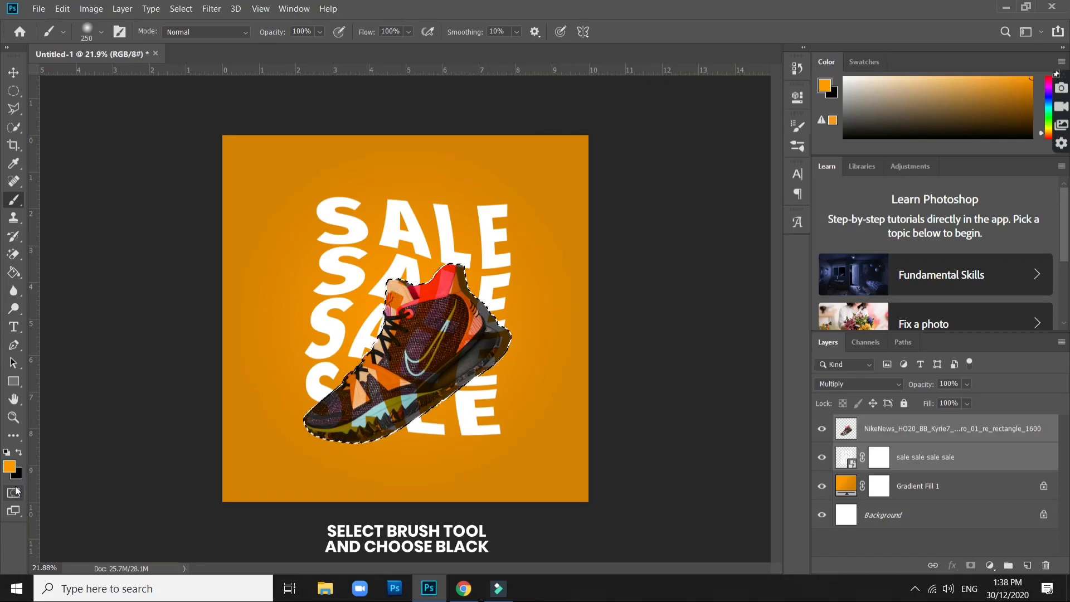
left_click(144, 449, "alt")
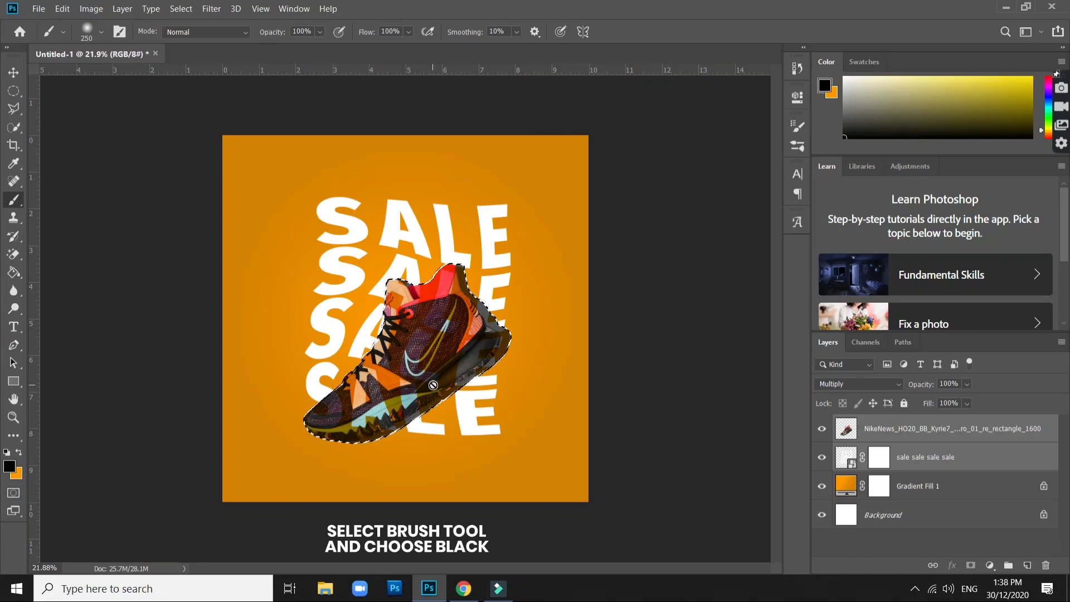
left_click(880, 456)
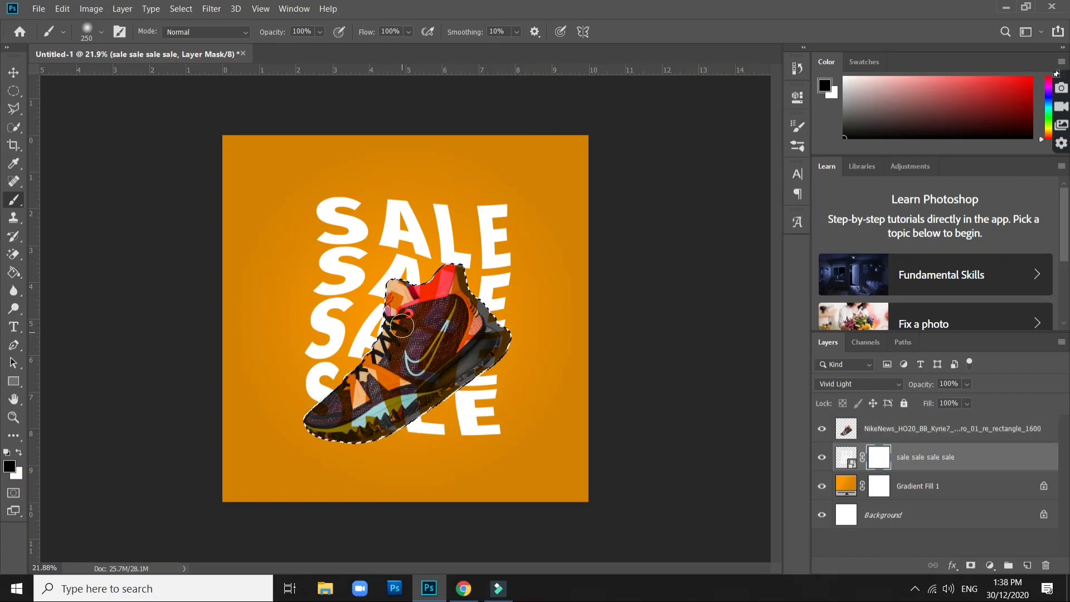
Step: Paint black over the sneaker shape on the mask with a 300 brush, then deselect
mouse_move(402, 325)
left_mouse_down()
mouse_move(376, 329)
mouse_move(324, 446)
left_mouse_up()
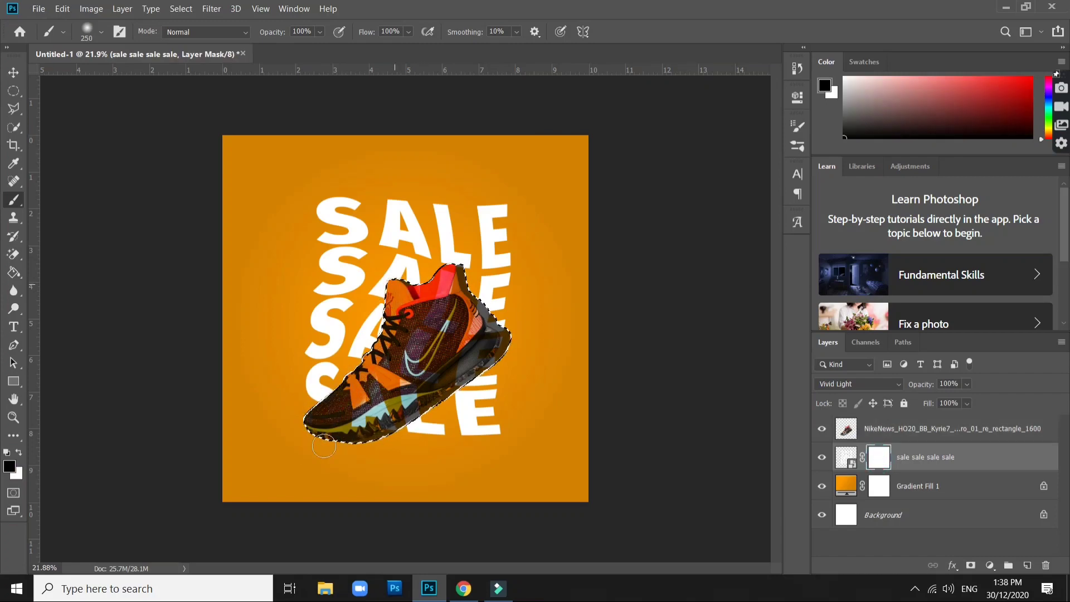
left_click_drag(433, 386, 430, 373)
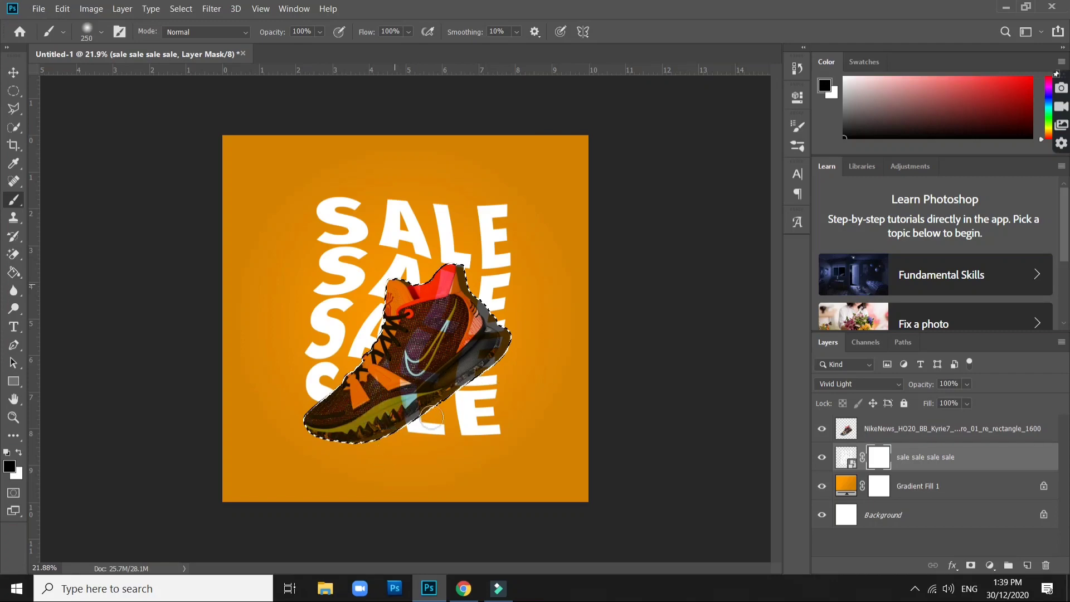
left_click_drag(483, 392, 520, 333)
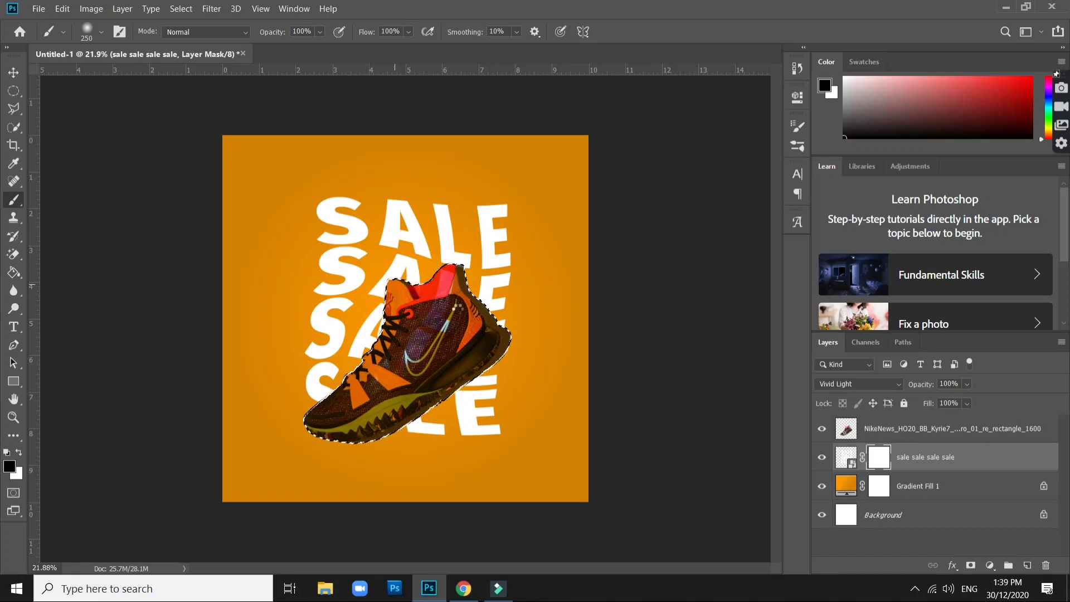
left_click_drag(423, 300, 463, 310)
key("bracketright")
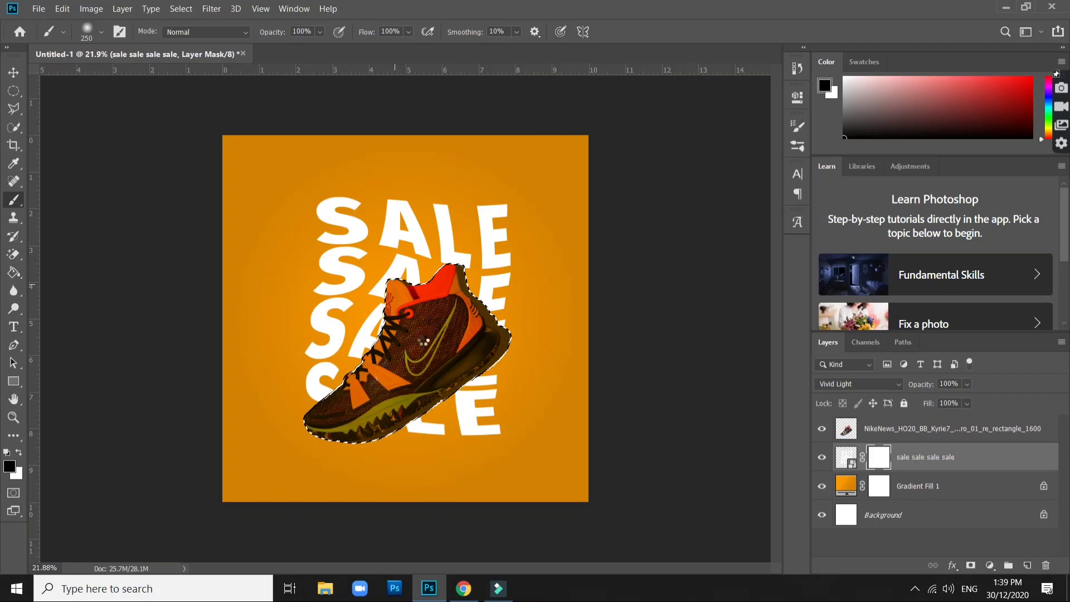
left_click_drag(434, 333, 382, 384)
left_click_drag(445, 277, 316, 434)
left_click(181, 8)
left_click(196, 32)
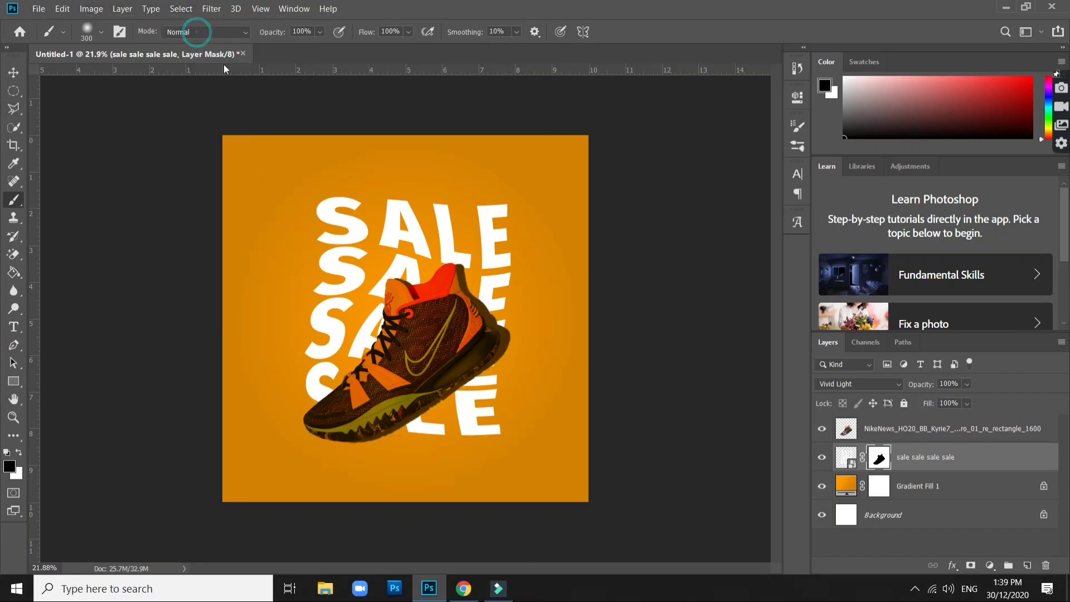
Step: Select a wide thin rectangular strip near the bottom of the poster
left_click(23, 73)
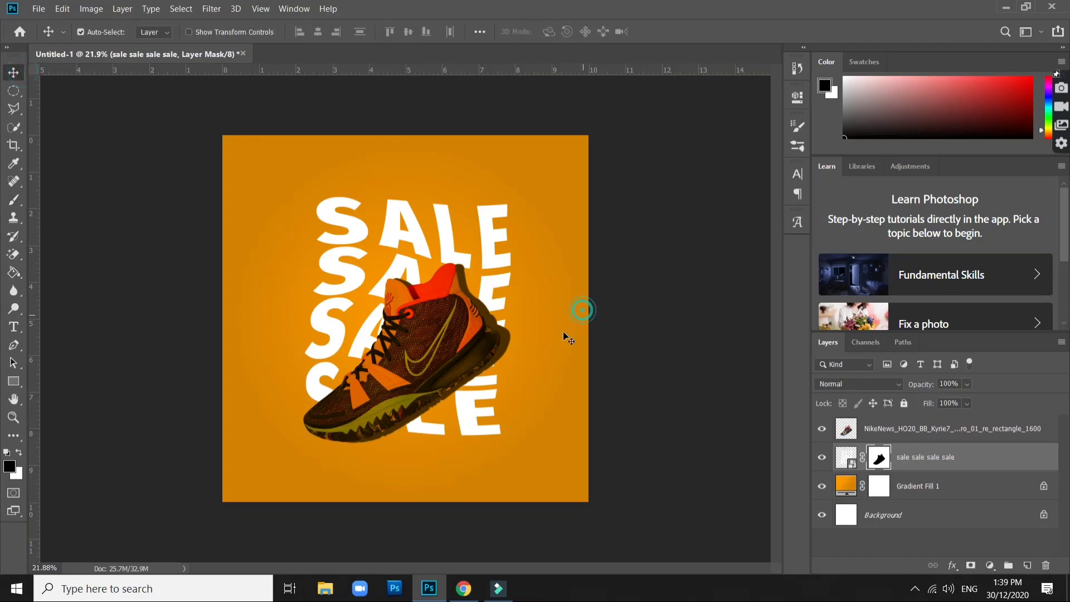
scroll(498, 373, "up", 1)
scroll(499, 385, "up", 1)
scroll(485, 405, "up", 1)
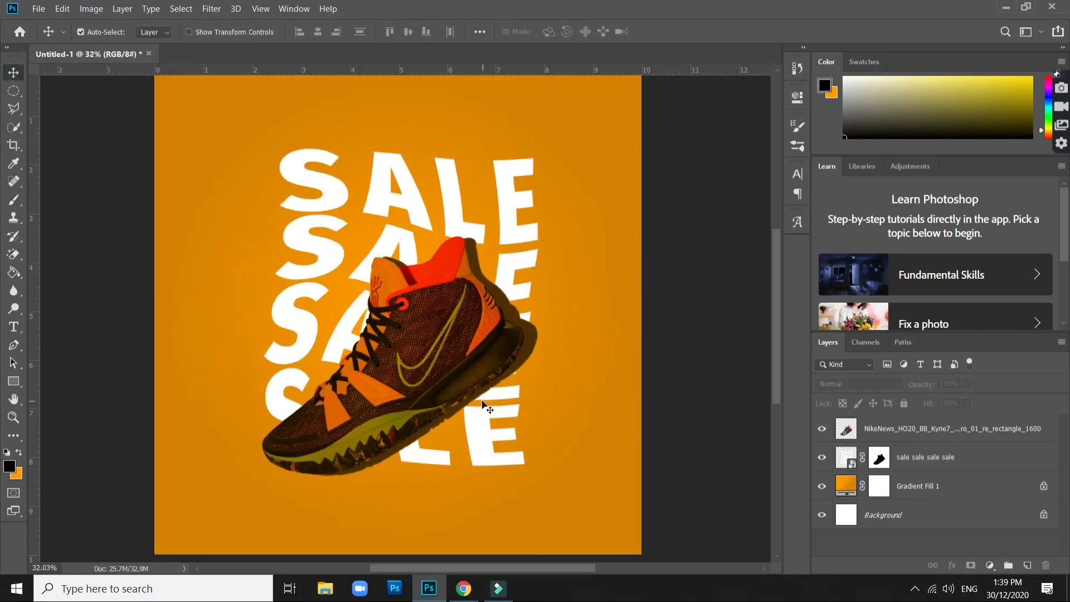
scroll(490, 411, "up", 1)
scroll(494, 401, "down", 1)
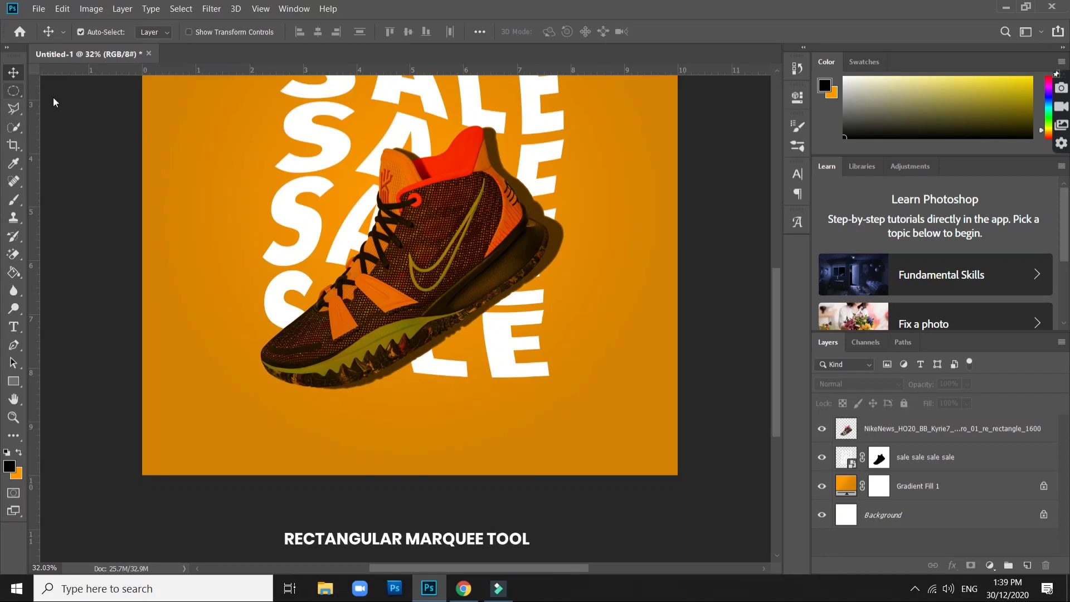
left_click(14, 91)
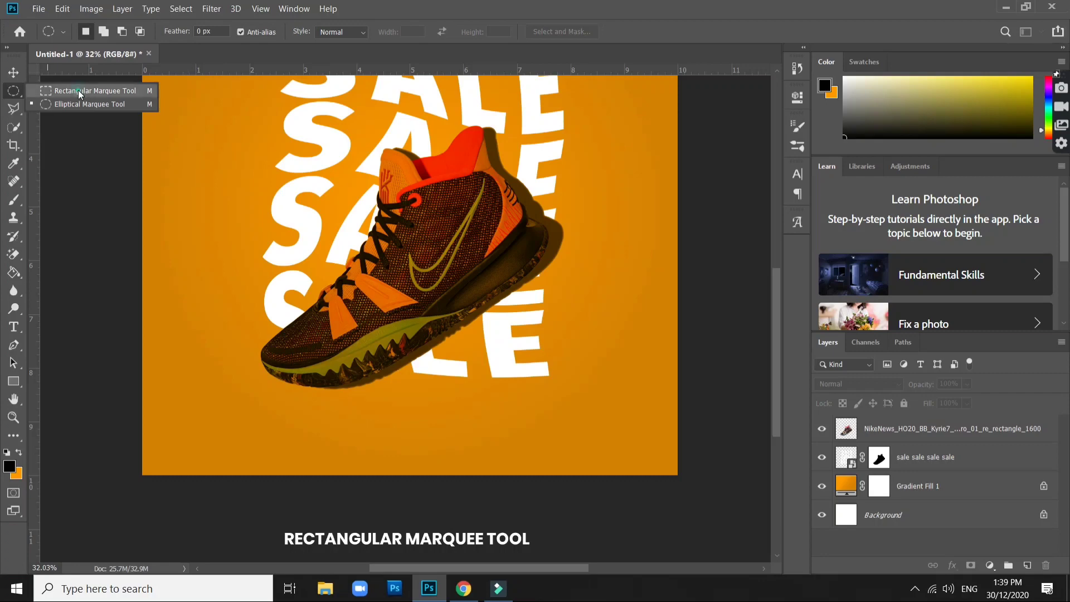
left_click(78, 92)
mouse_move(312, 431)
left_mouse_down()
mouse_move(473, 458)
mouse_move(462, 458)
left_mouse_up()
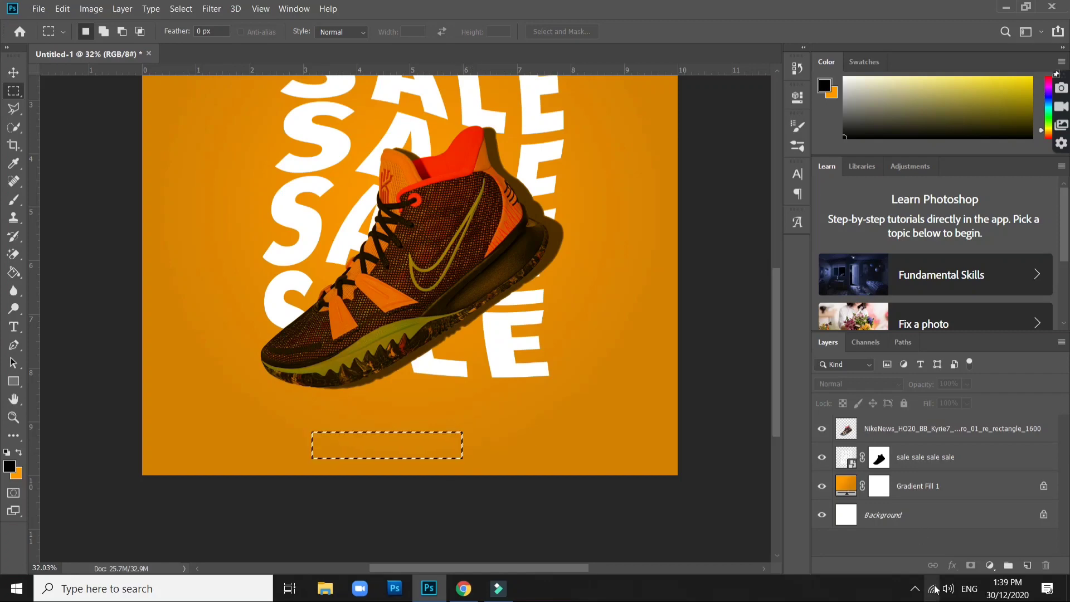
Step: Fill the strip with a white (ffffff) Solid Color fill layer
left_click(987, 566)
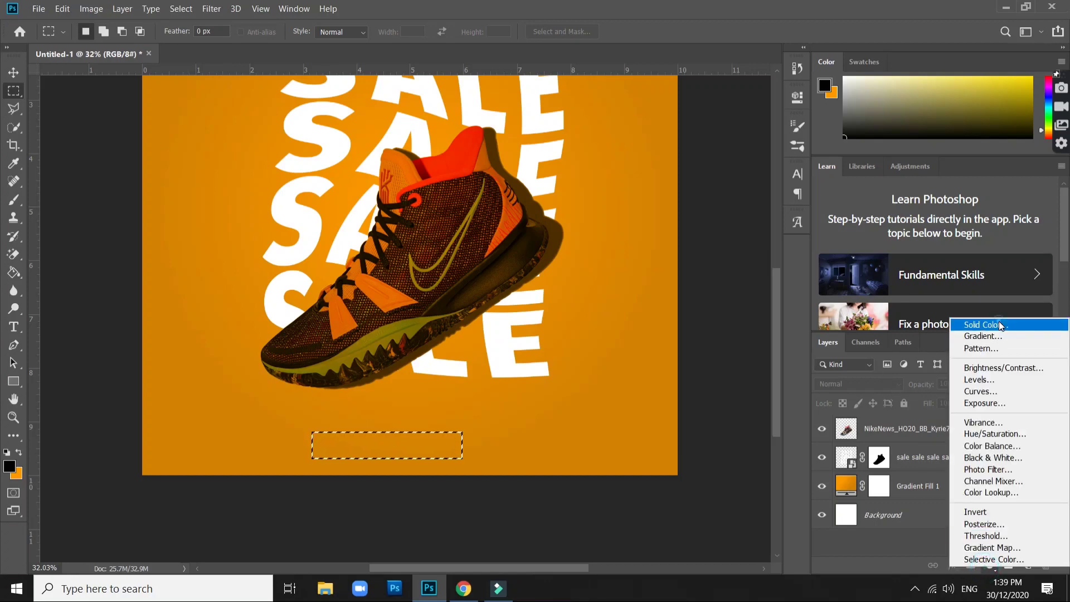
left_click(803, 306)
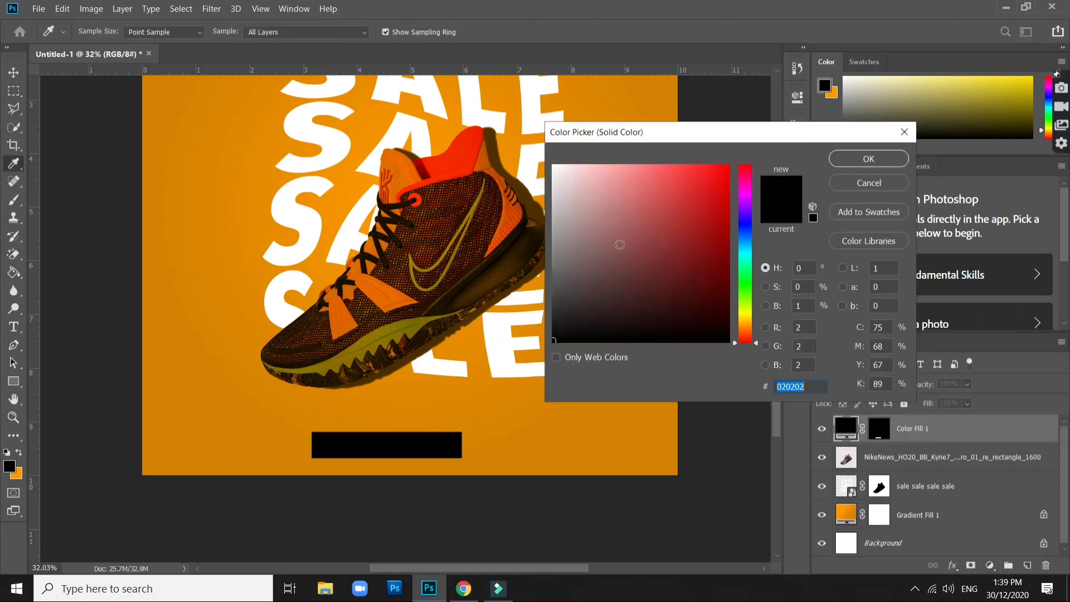
type("ffffff")
left_click(869, 159)
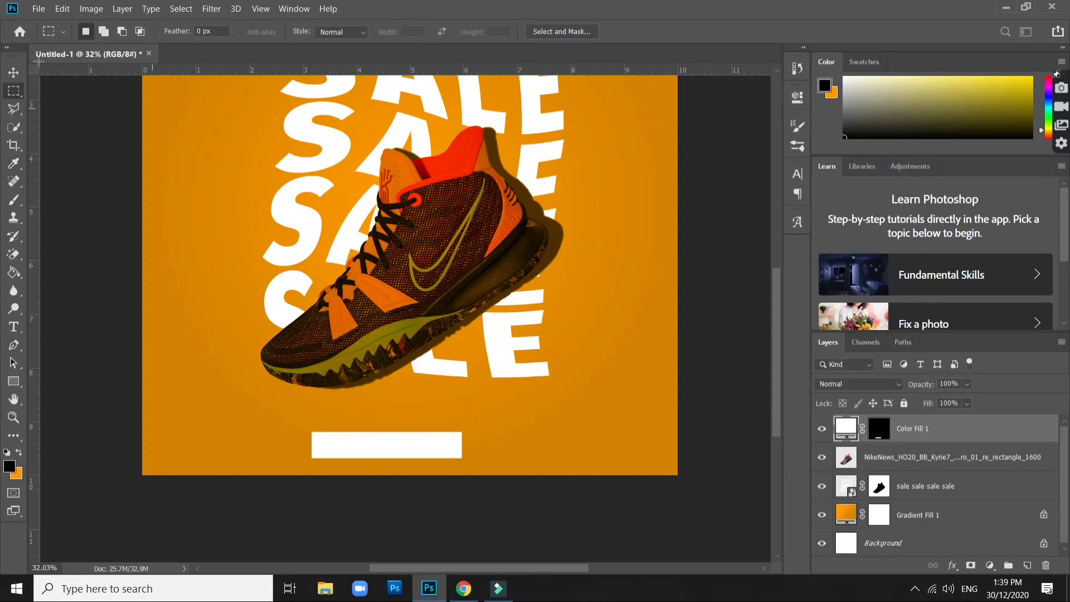
Step: Shift the white bar slightly right and scale it down to about 74%
left_click(13, 73)
mouse_move(440, 446)
left_mouse_down()
mouse_move(477, 447)
mouse_move(444, 455)
left_mouse_up()
key("ctrl+t")
key("Return")
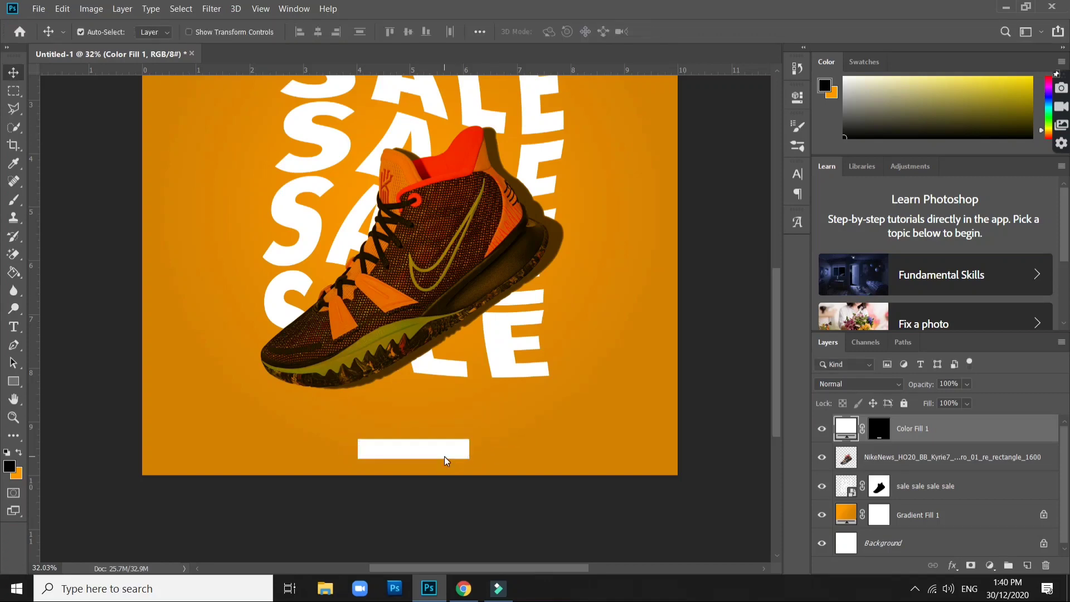
scroll(466, 477, "down", 2)
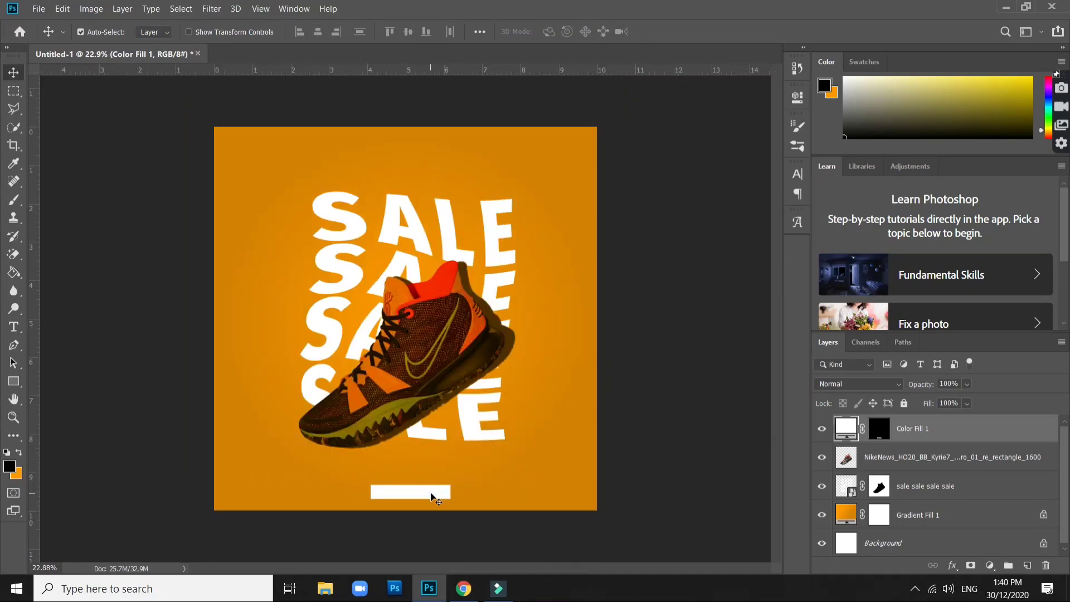
Step: Add 'BUY NOW' text near the bottom, coloured orange sampled from the background
key("t")
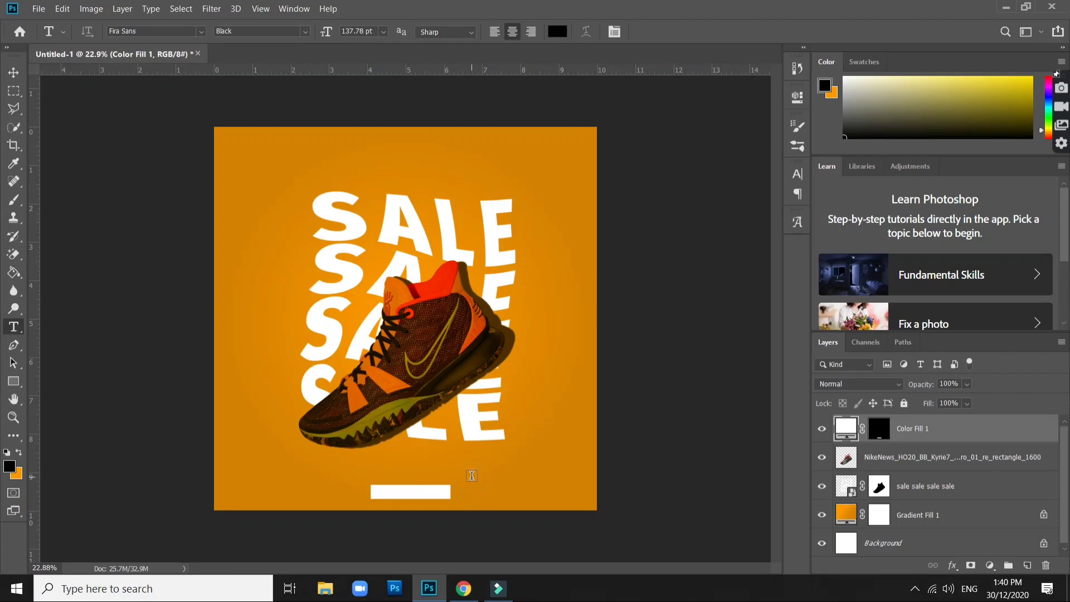
left_click(472, 475)
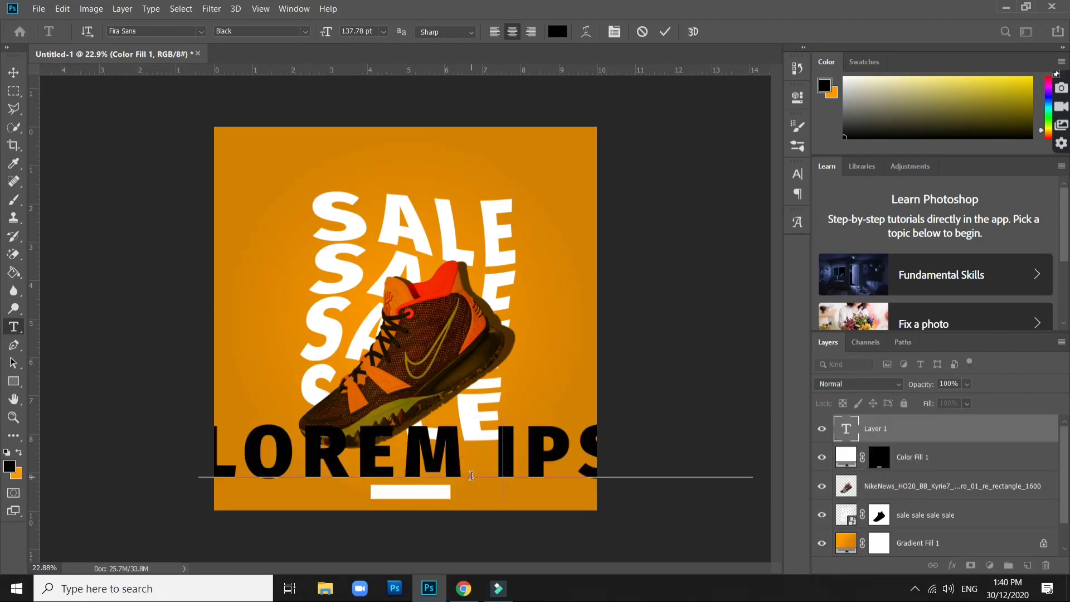
type("BUY N")
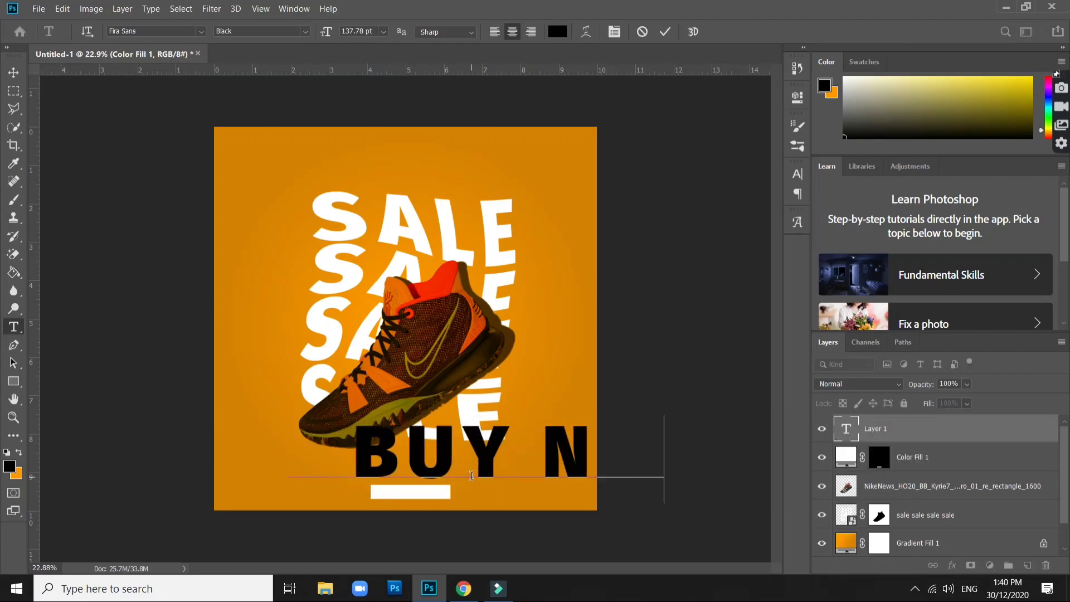
type("OW")
key("ctrl+a")
left_click(552, 34)
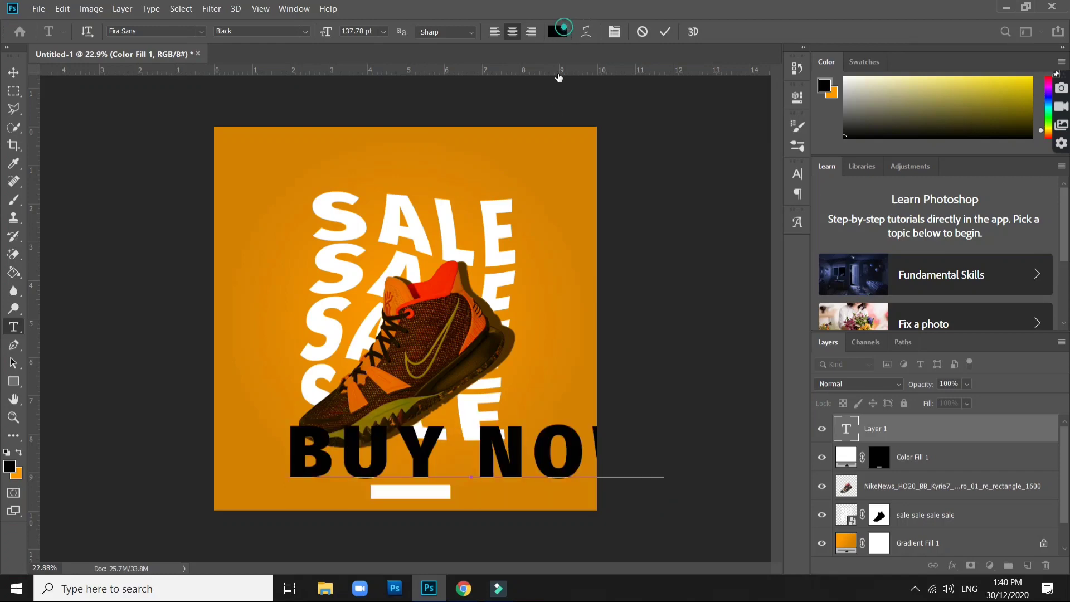
left_click(535, 176)
key("Return")
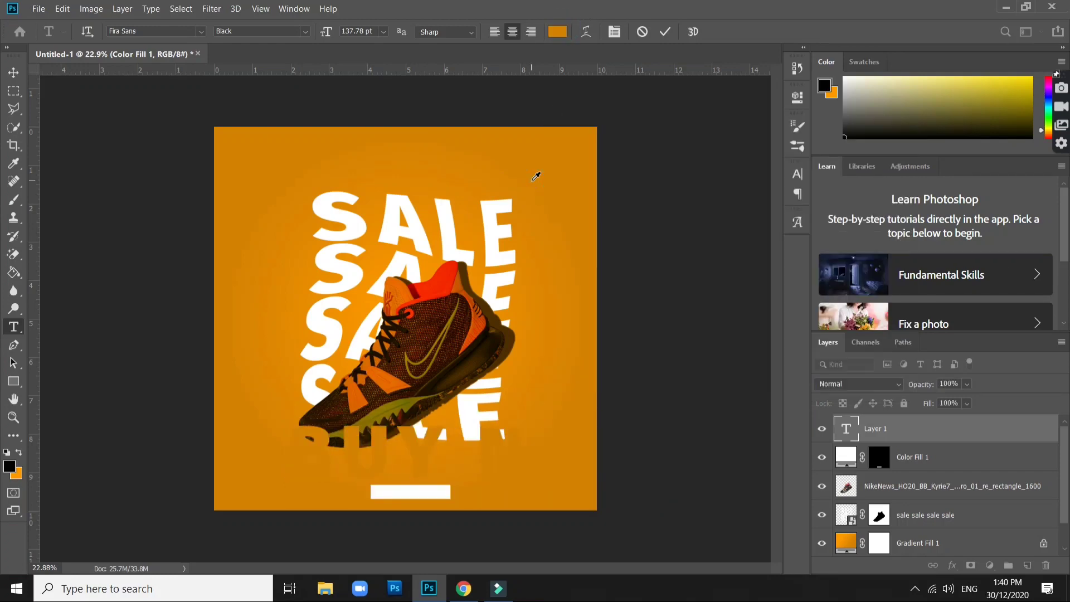
left_click(21, 74)
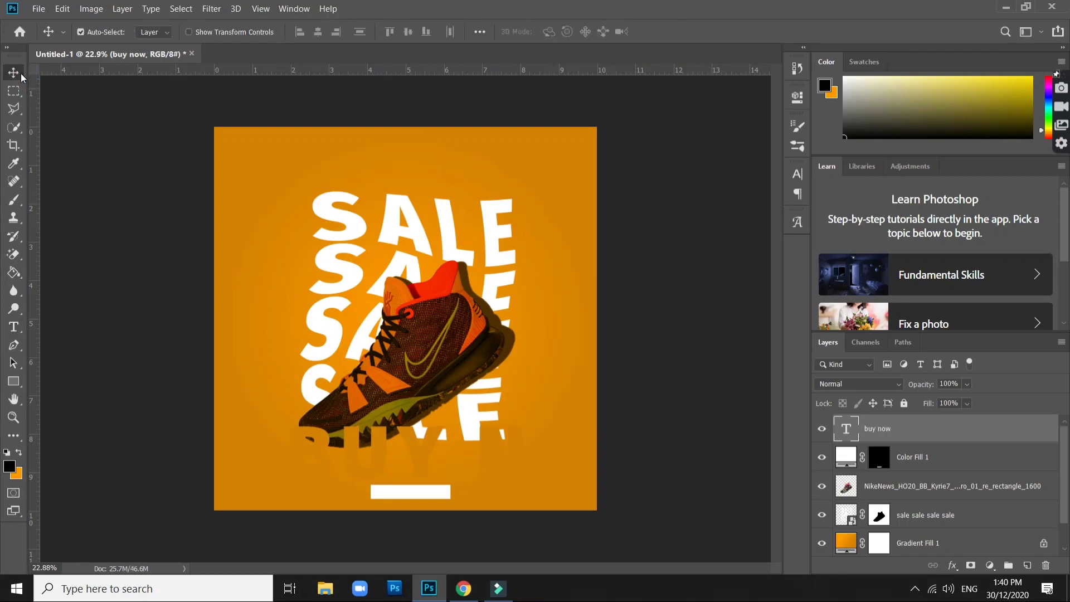
Step: Shrink the BUY NOW text to fit the white bar and shift it slightly right
key("ctrl+t")
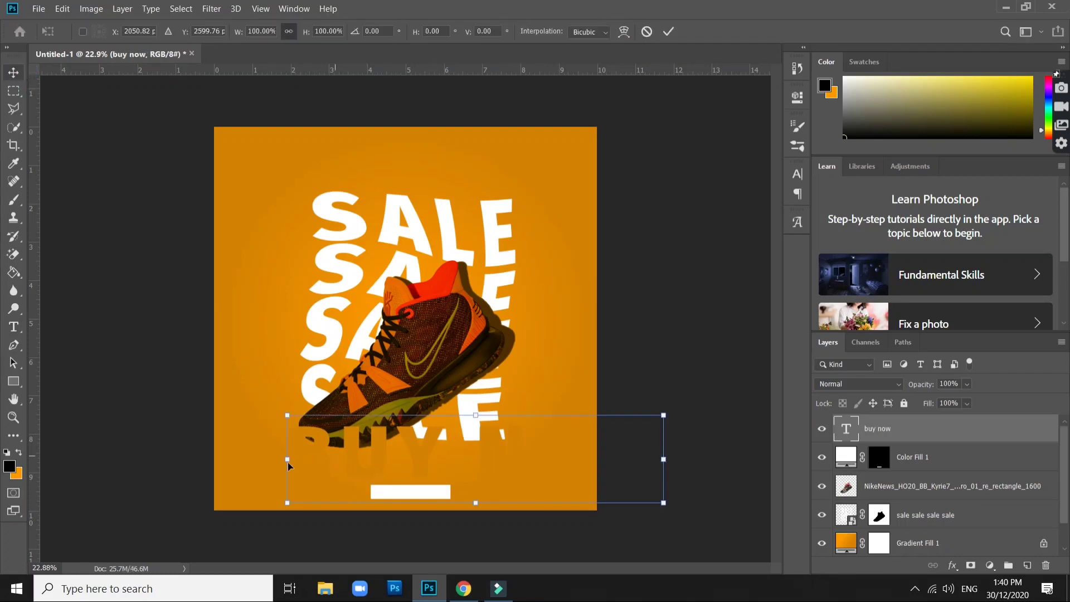
left_click(288, 462)
mouse_move(548, 477)
left_mouse_down()
mouse_move(413, 496)
mouse_move(456, 494)
left_mouse_up()
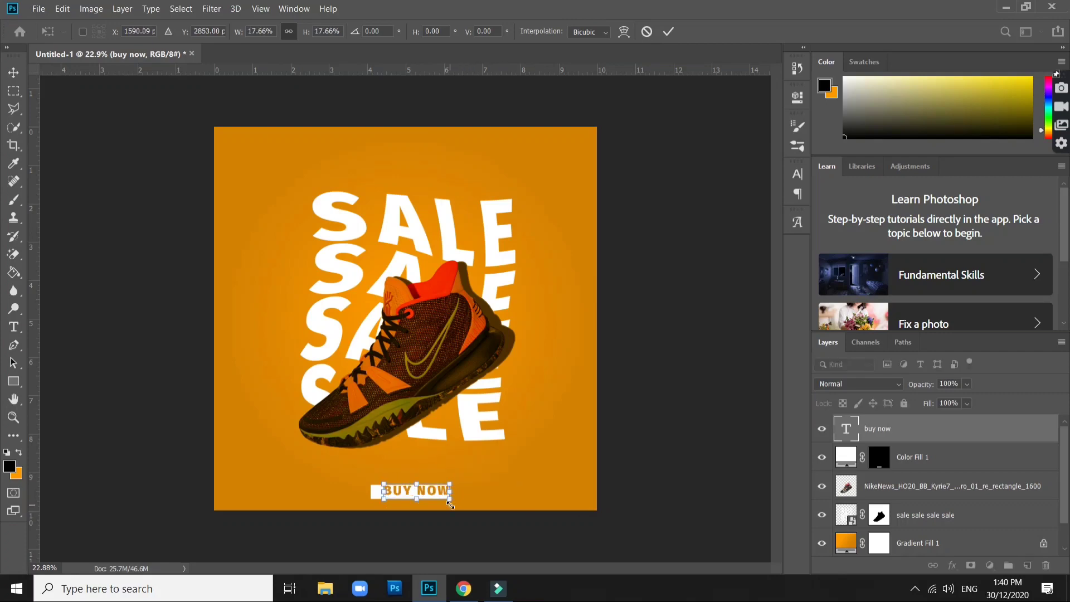
key("Return")
scroll(450, 504, "up", 3)
scroll(446, 510, "up", 1)
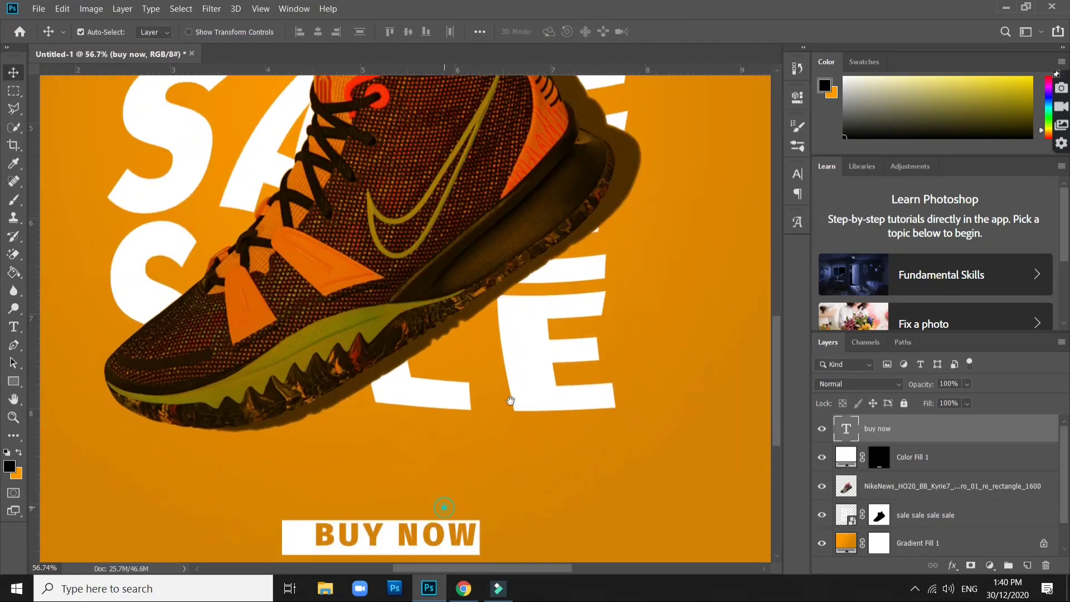
mouse_move(440, 522)
left_mouse_down()
mouse_move(514, 405)
mouse_move(502, 419)
left_mouse_up()
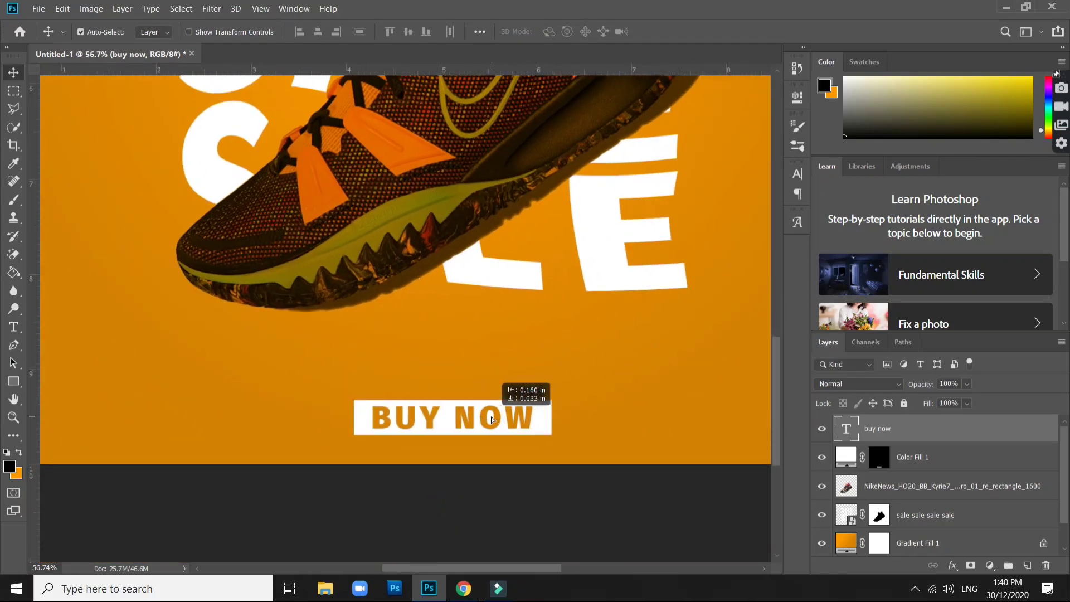
scroll(543, 432, "down", 2)
scroll(596, 465, "down", 3)
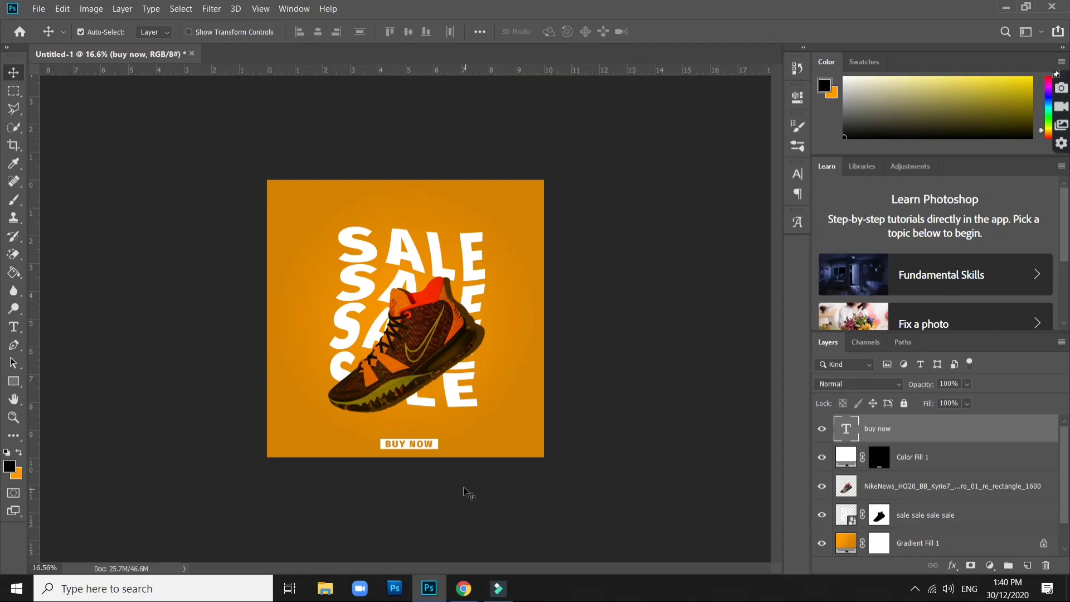
left_click_drag(424, 456, 427, 457)
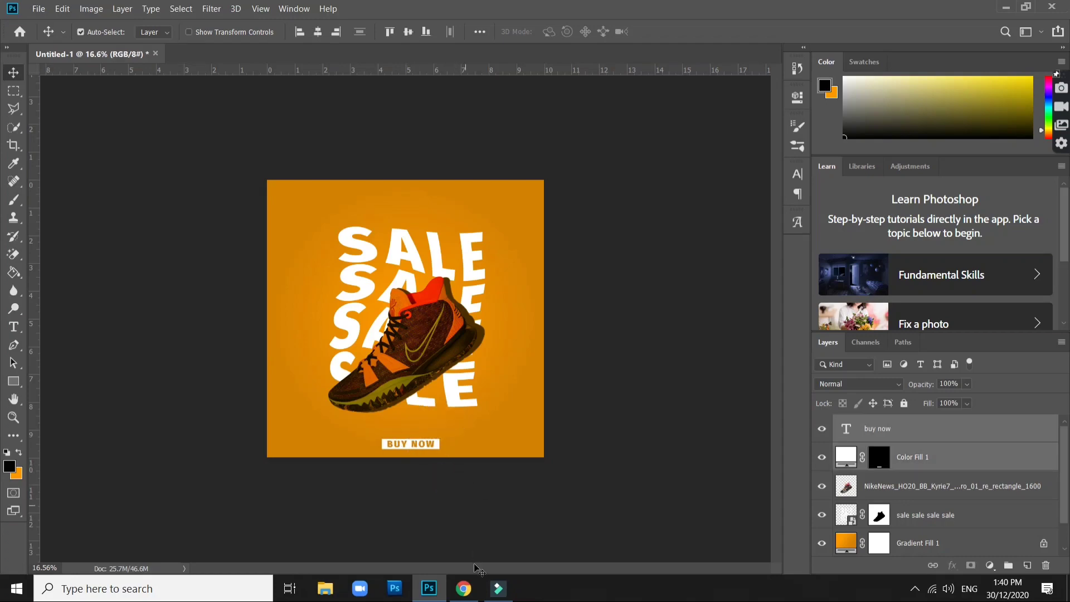
Step: Copy the Nike logo image from the browser results and return to the poster
left_click(471, 581)
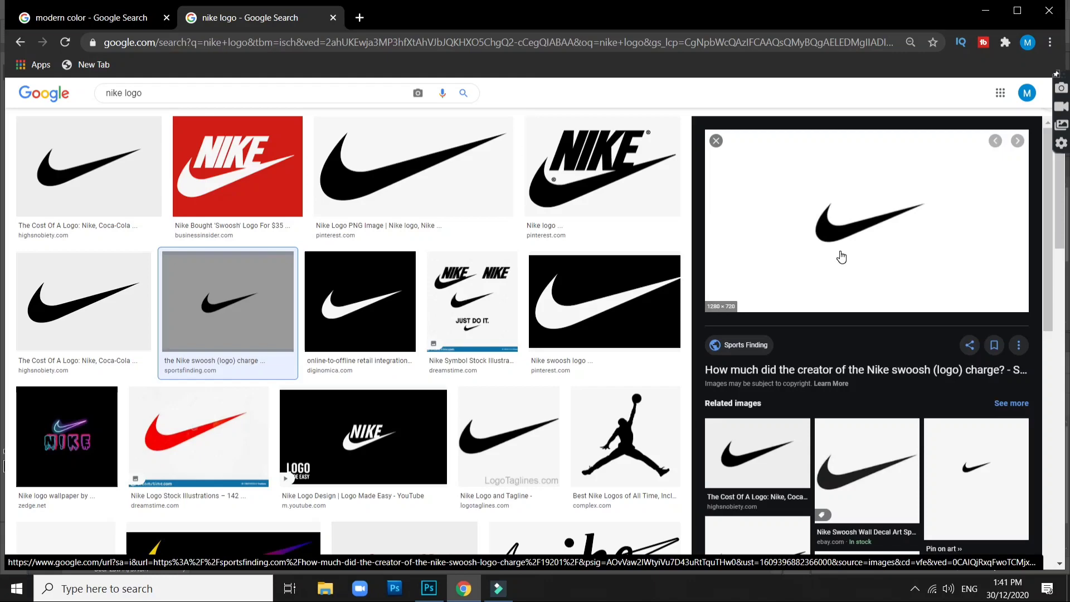
right_click(839, 252)
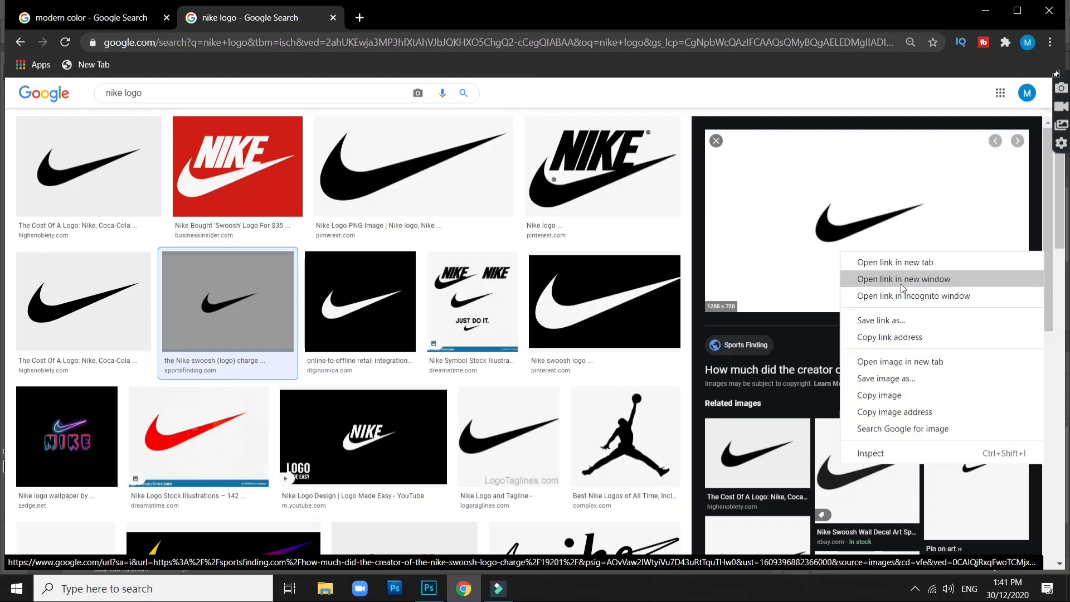
left_click(881, 395)
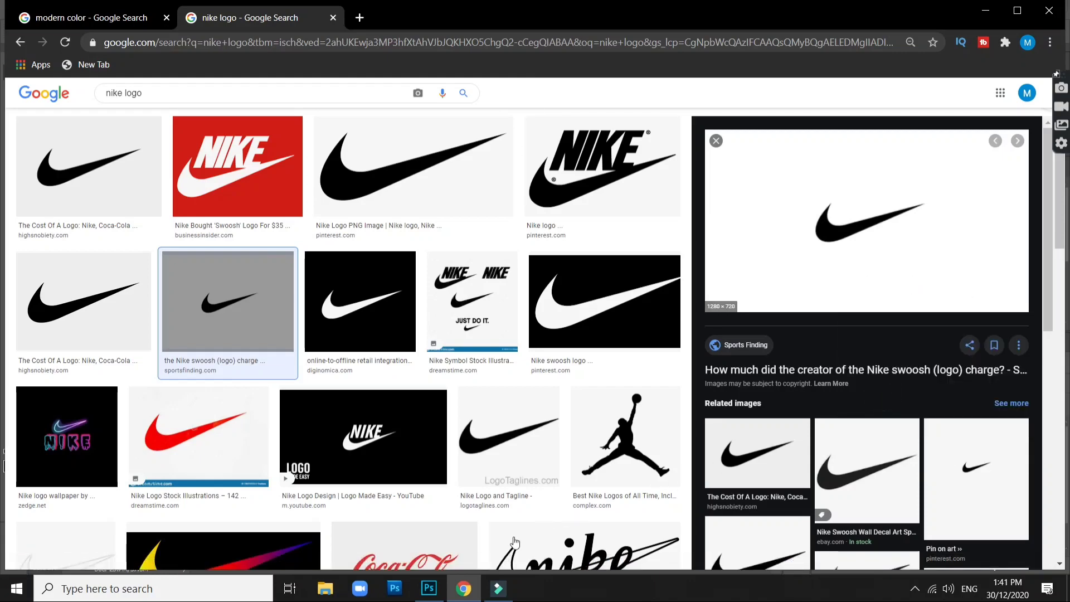
left_click(443, 593)
Step: Paste the Nike logo as a new layer and move it above BUY NOW
left_click(494, 438)
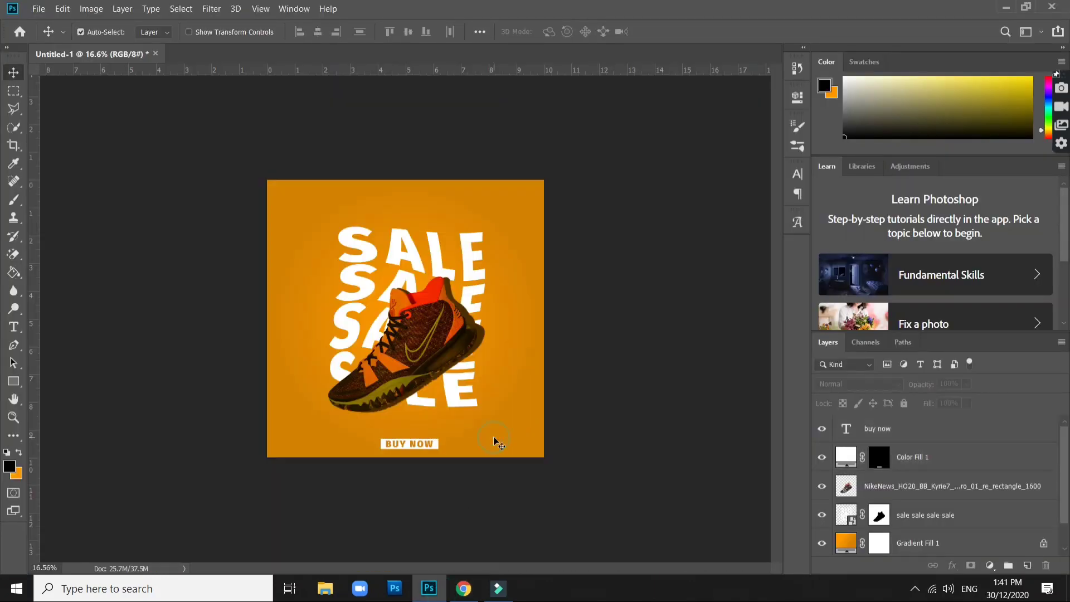
key("ctrl+v")
key("ctrl+plus")
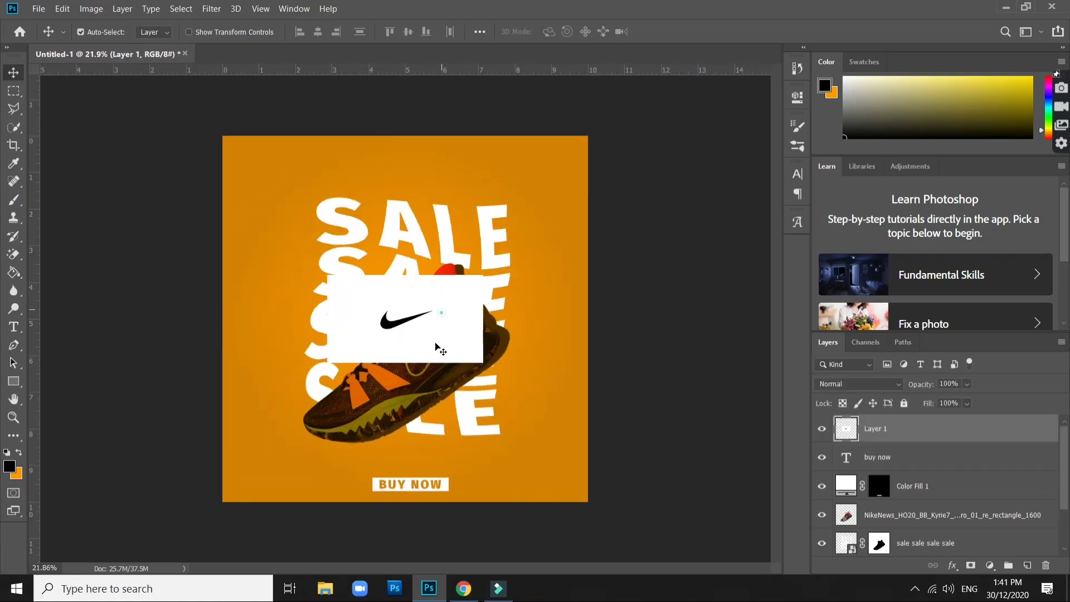
left_click_drag(443, 287, 443, 432)
scroll(426, 449, "up", 2)
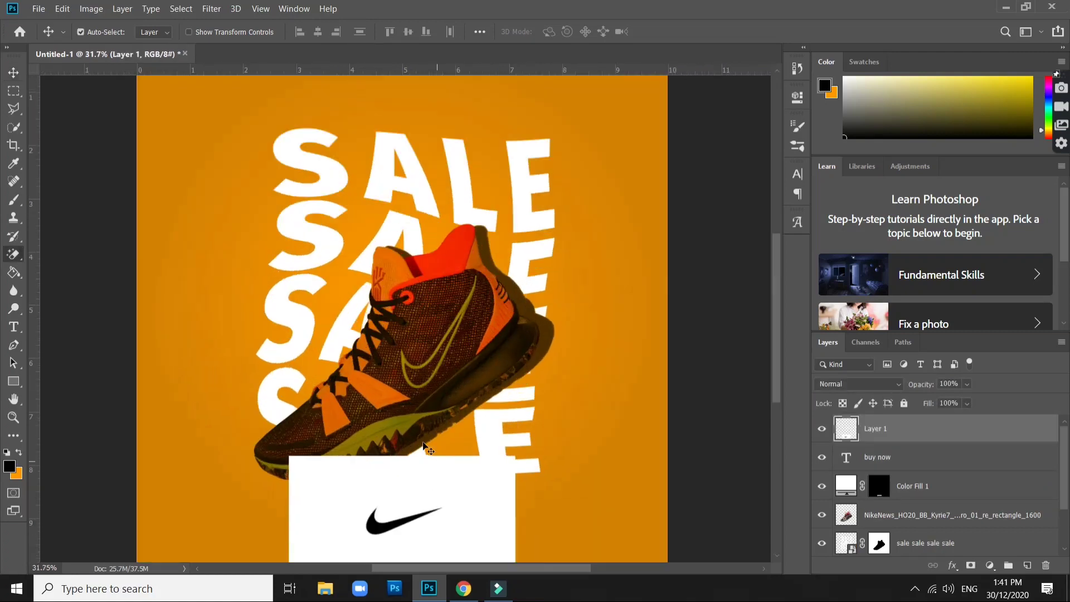
Step: Erase the logo's white background and turn it white with a Color Overlay style
left_click(414, 478)
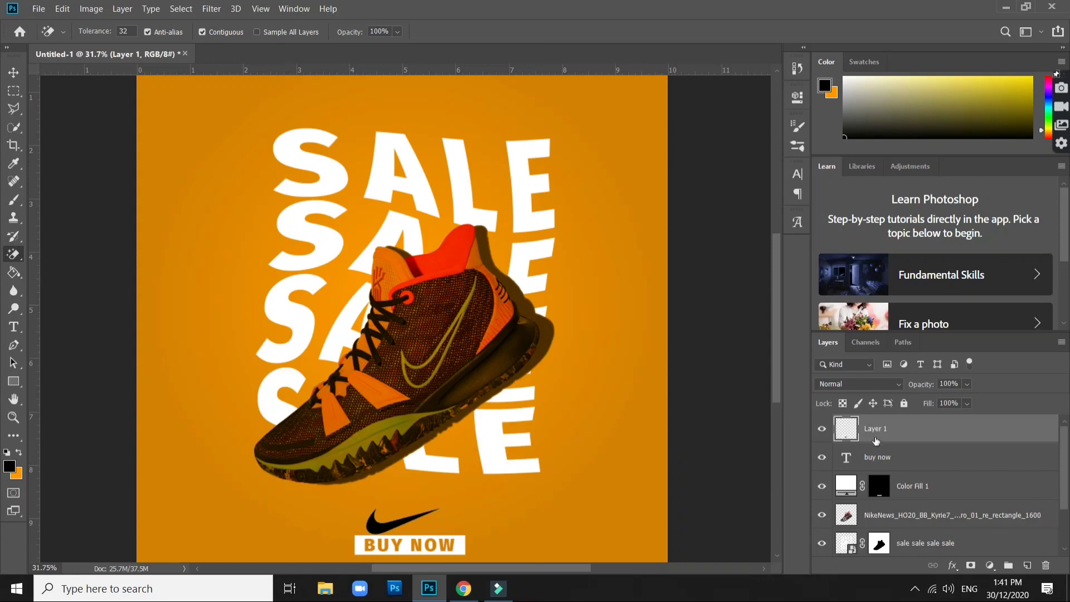
left_click(913, 428)
double_click(912, 429)
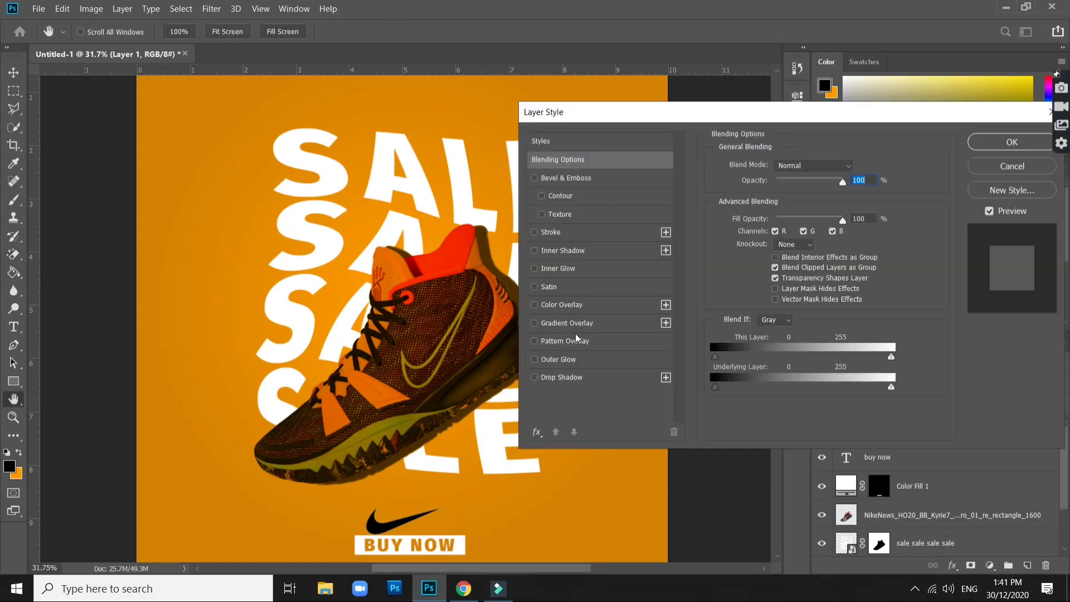
left_click(606, 305)
key("Return")
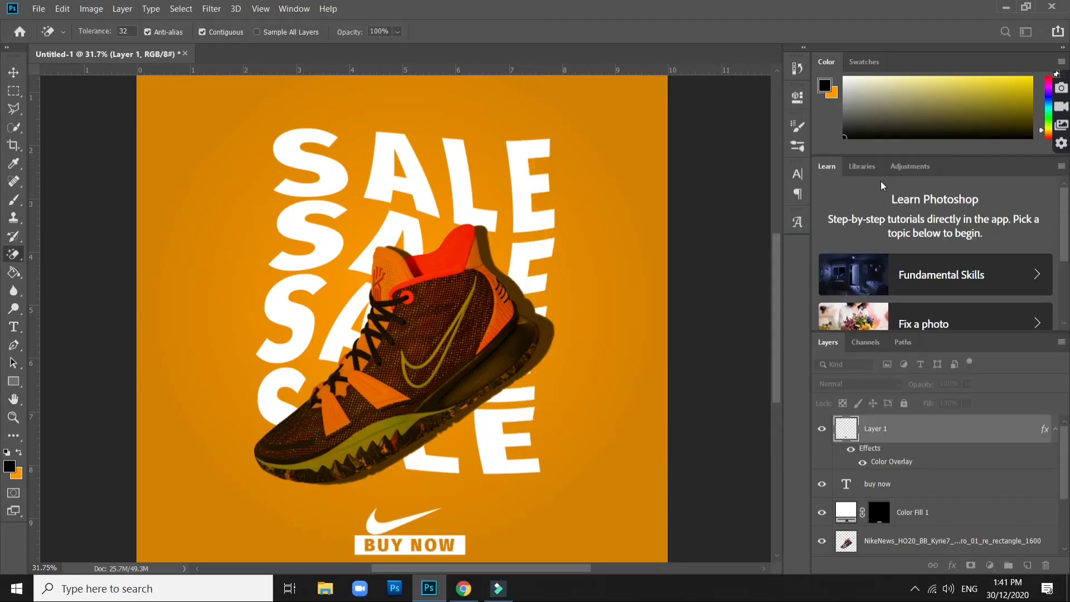
Step: Nudge the white Nike logo into its final position above BUY NOW
left_click(13, 73)
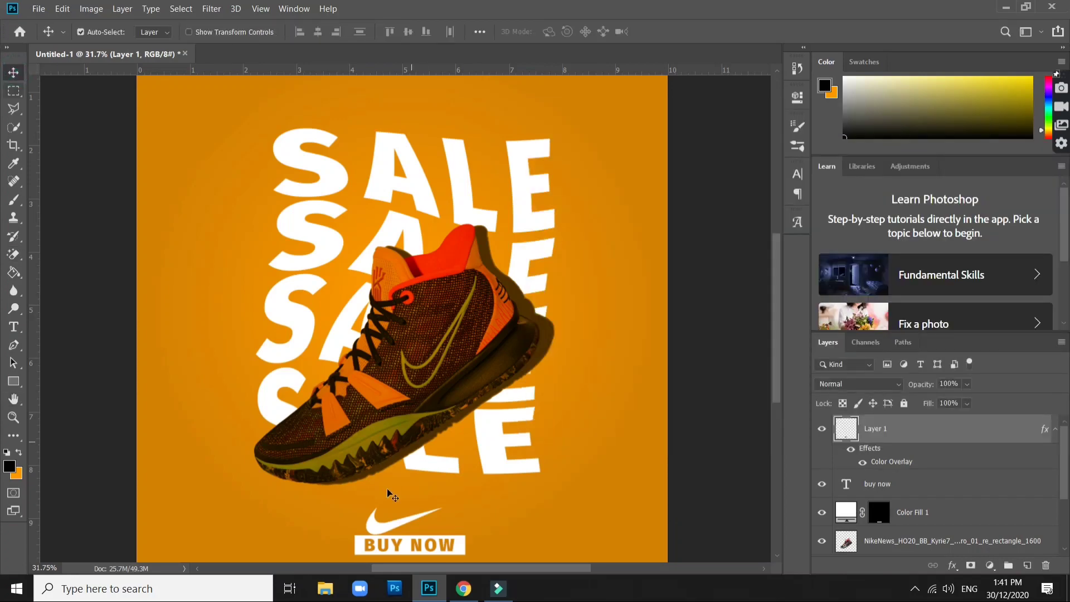
left_click_drag(388, 532, 392, 529)
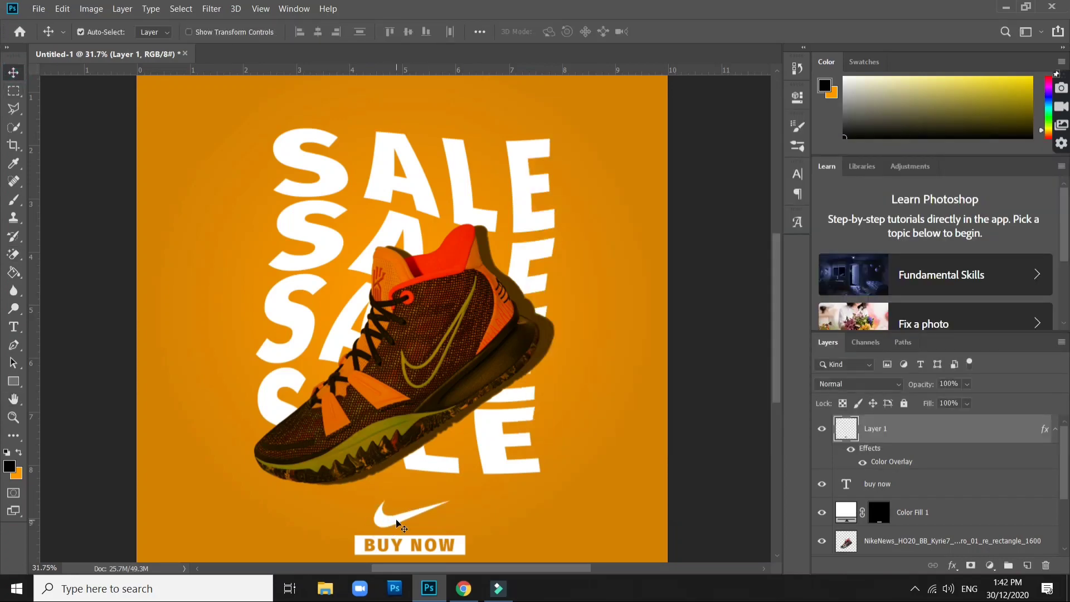
scroll(493, 525, "down", 3)
scroll(452, 478, "up", 2)
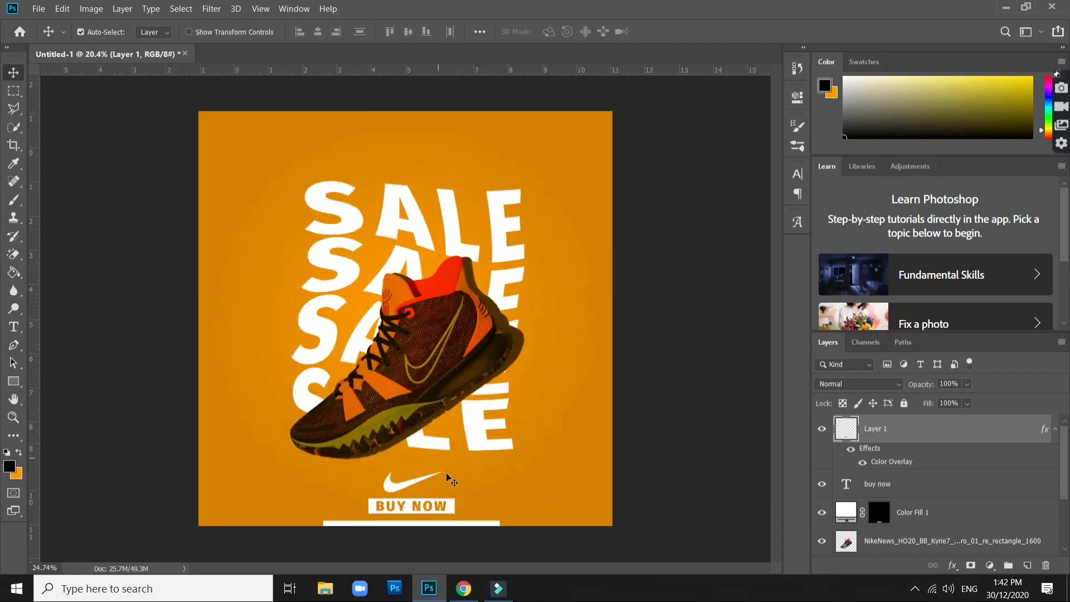
key("e")
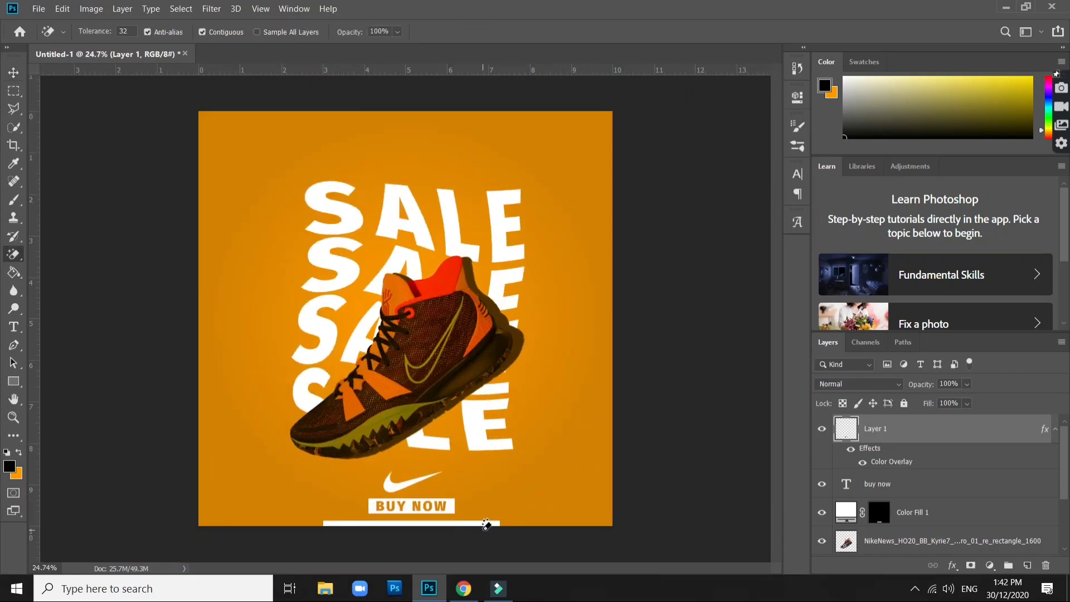
scroll(486, 525, "up", 1)
scroll(490, 540, "up", 1)
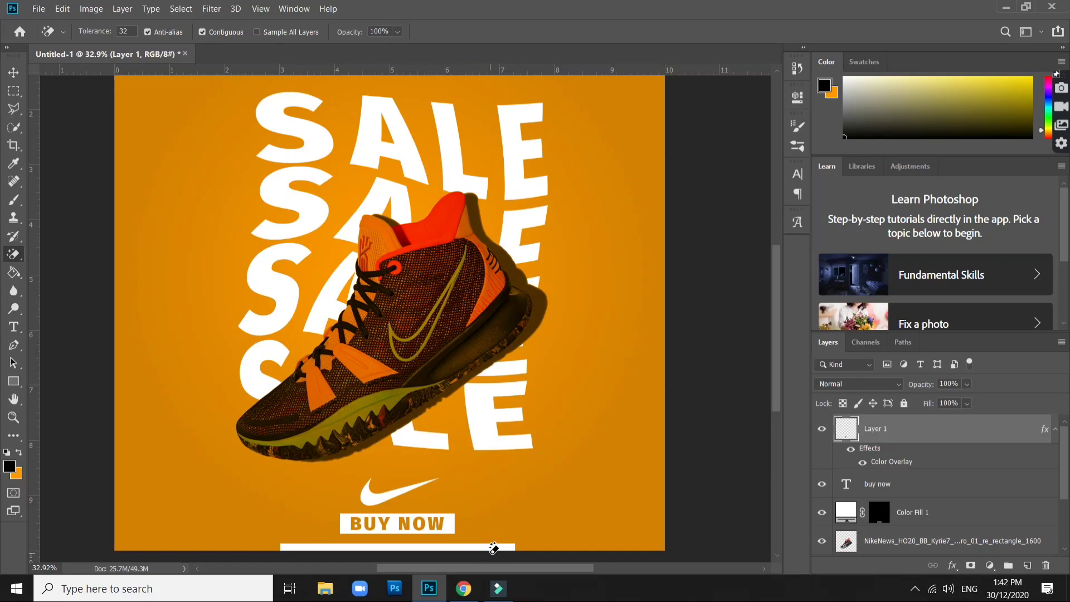
scroll(493, 548, "down", 2)
scroll(426, 504, "up", 4)
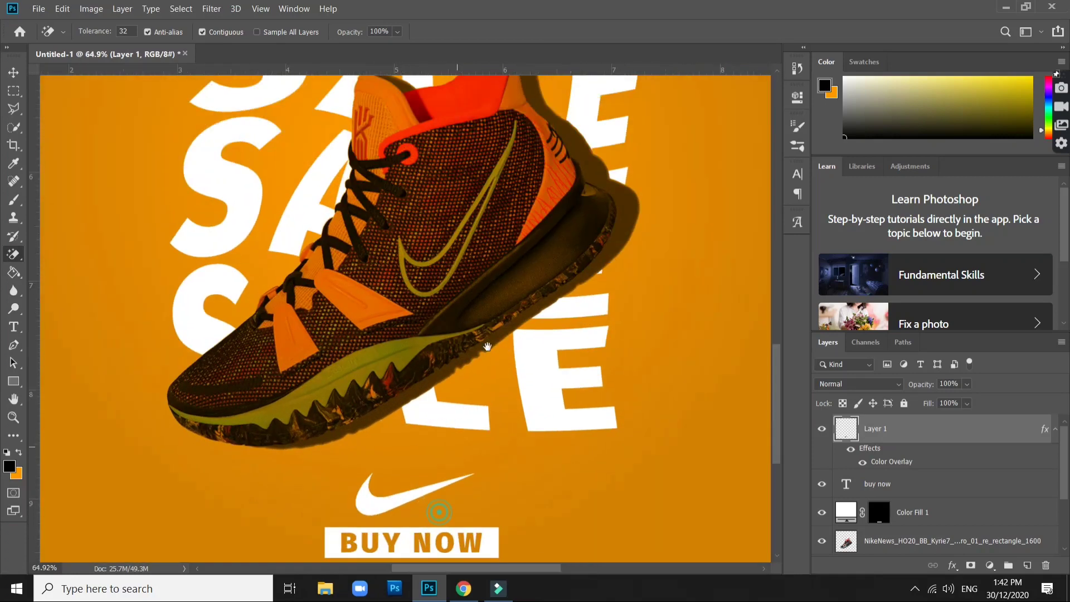
scroll(495, 308, "down", 5)
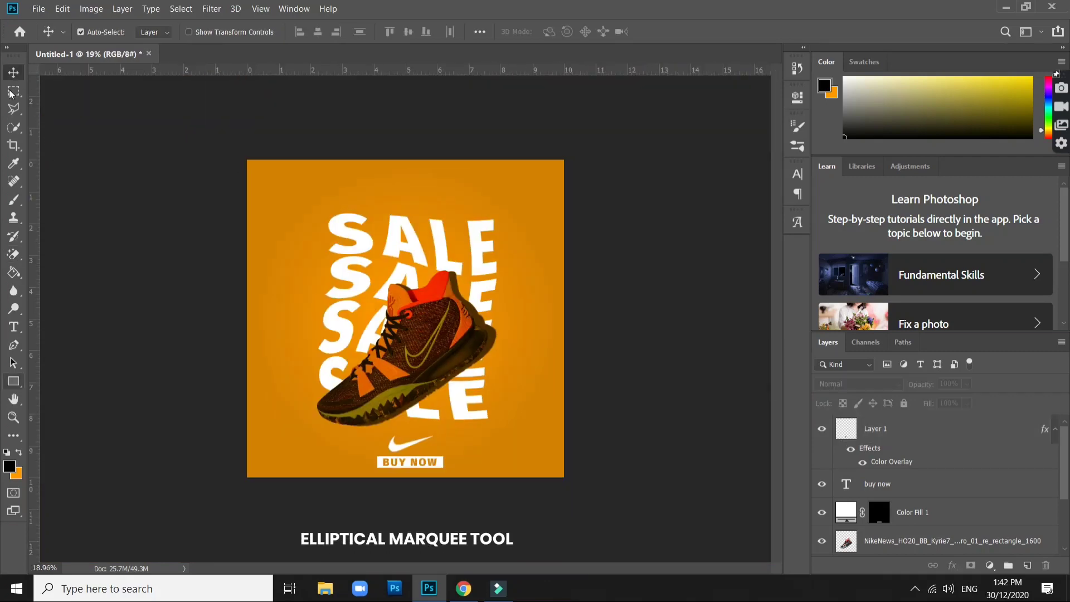
Step: Draw a circular elliptical selection at the poster's top-left corner
left_click(14, 90)
left_click(62, 103)
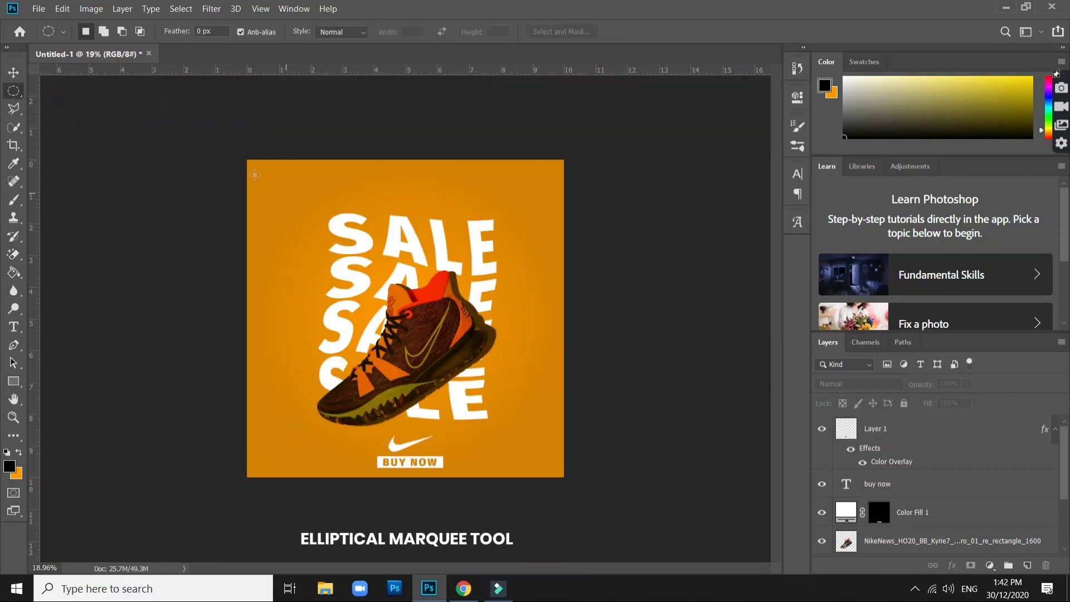
left_click_drag(180, 110, 355, 256)
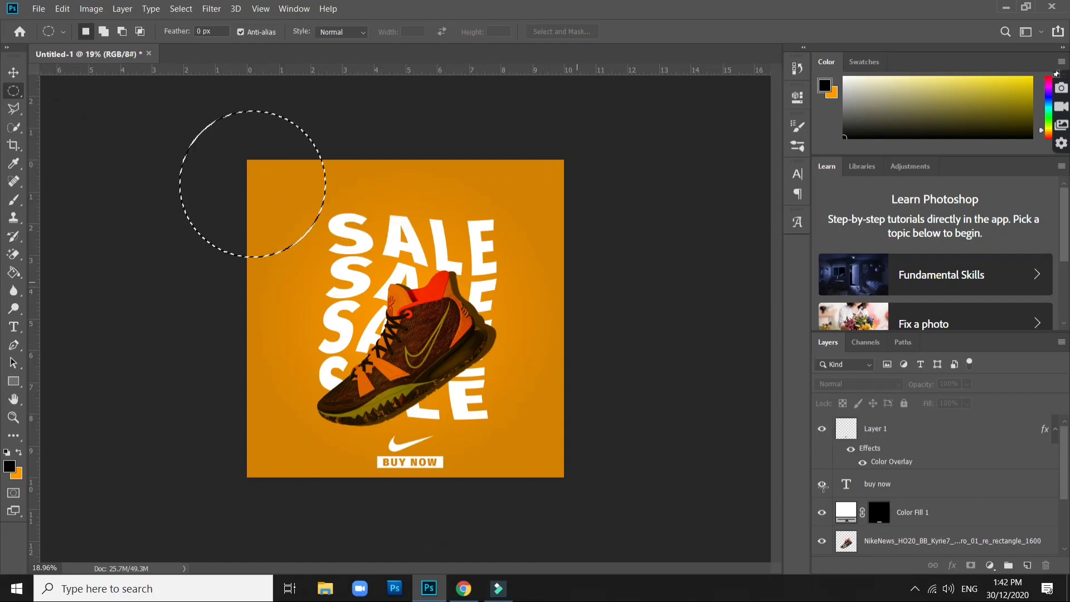
Step: Fill the circle with a #a76a0e dark orange Solid Color layer and reposition it
left_click(990, 565)
left_click(986, 321)
left_click(467, 169)
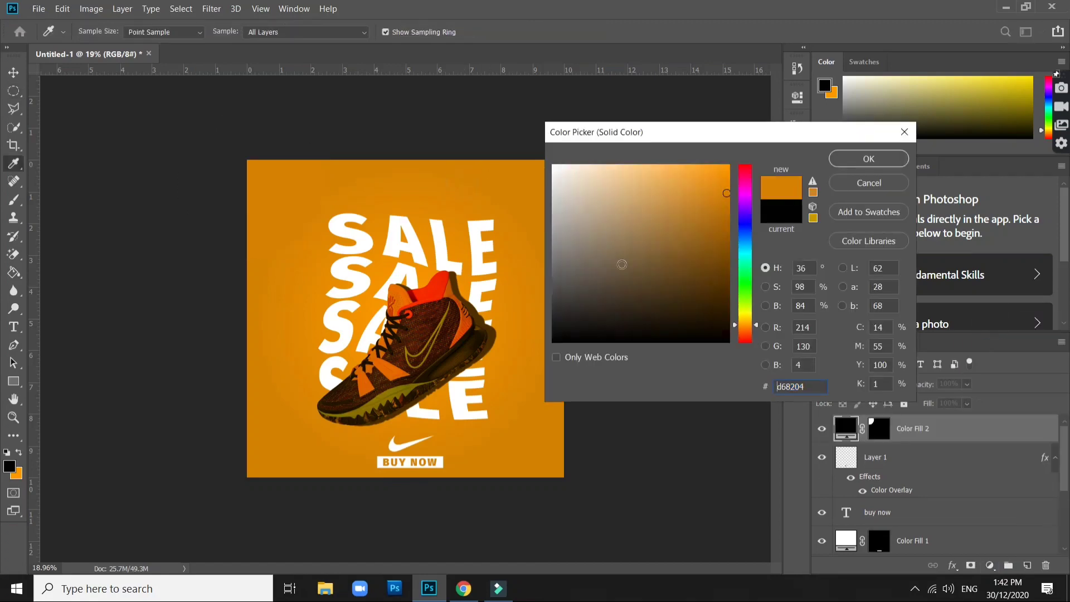
left_click(718, 225)
left_click(714, 226)
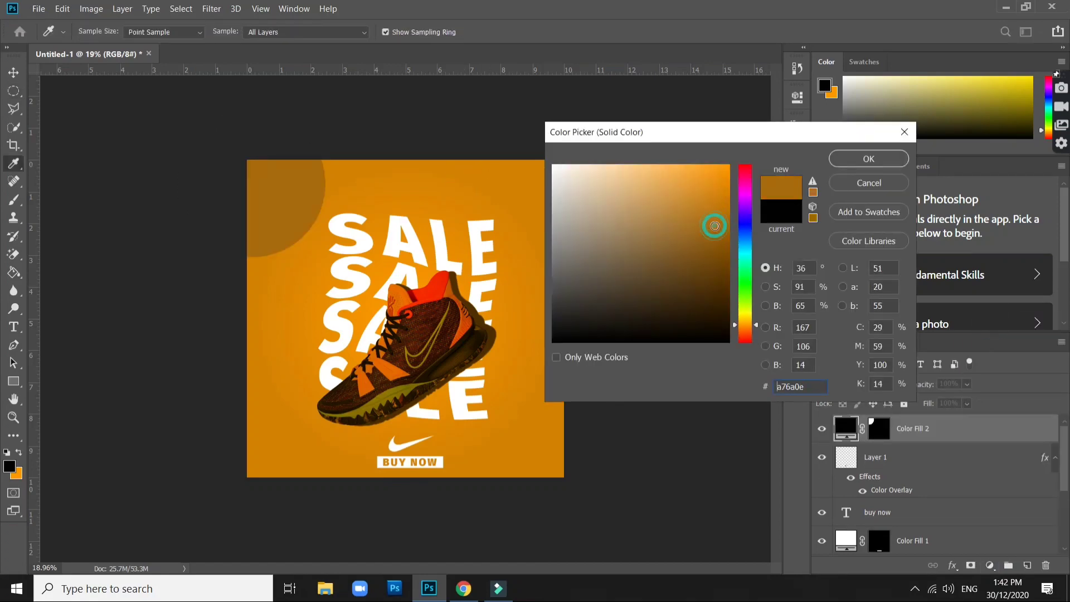
key("Return")
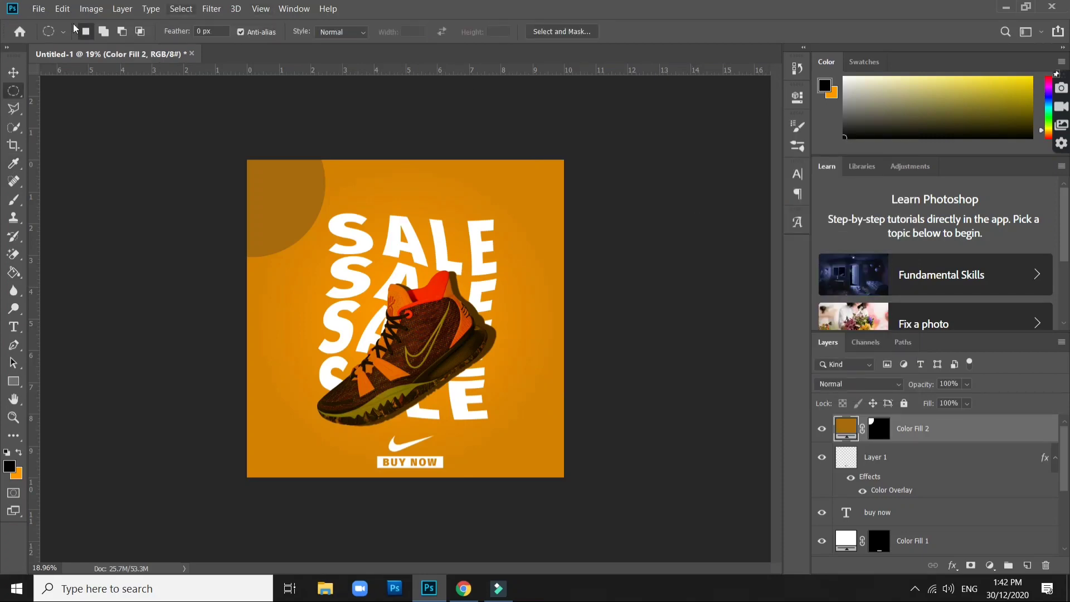
left_click(14, 72)
left_click_drag(275, 192, 281, 183)
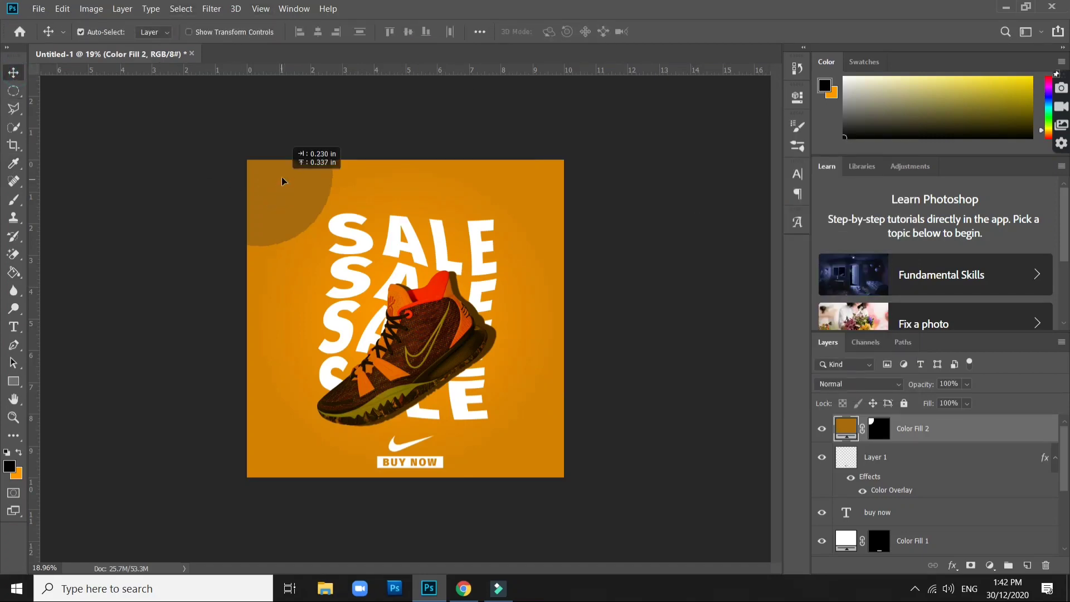
scroll(333, 179, "up", 1)
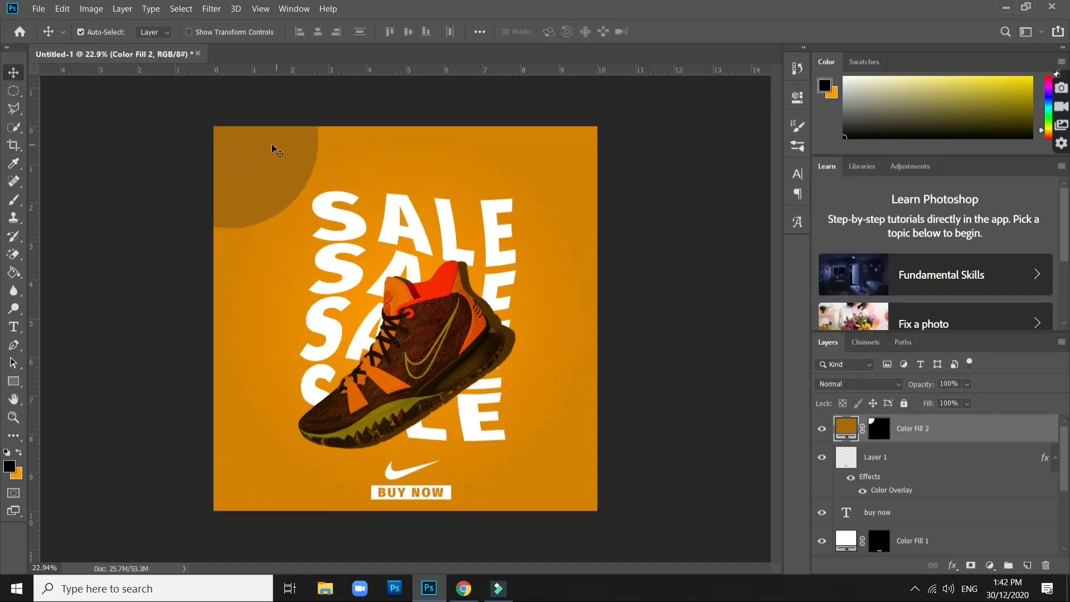
Step: Type '50' as a new text layer inside the corner circle
left_click_drag(273, 145, 369, 291)
scroll(248, 148, "up", 1)
scroll(248, 148, "up", 1)
scroll(234, 147, "up", 1)
key("t")
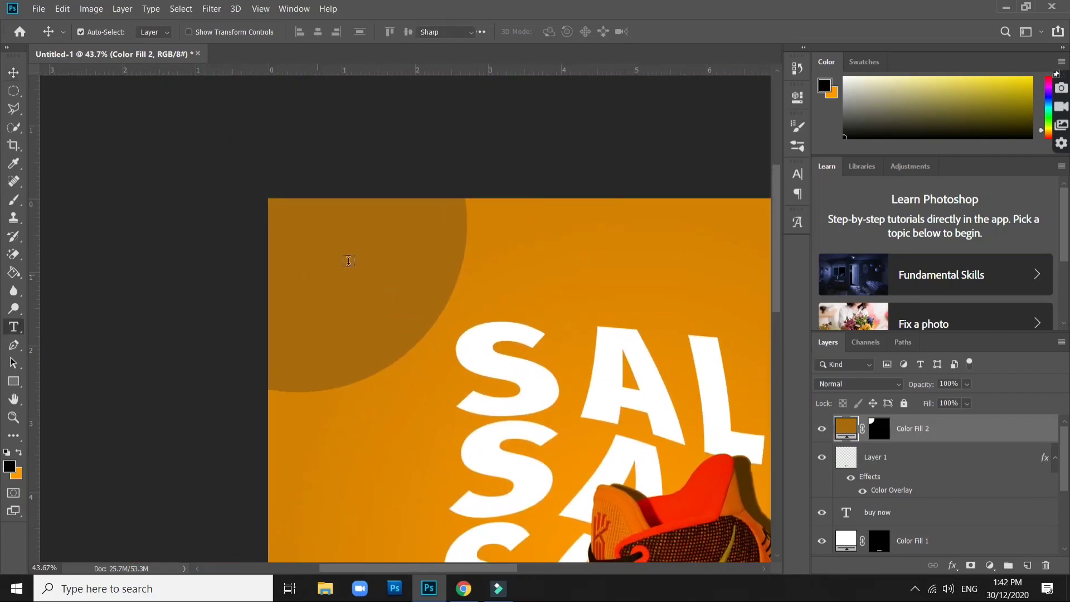
left_click(339, 254)
type("50")
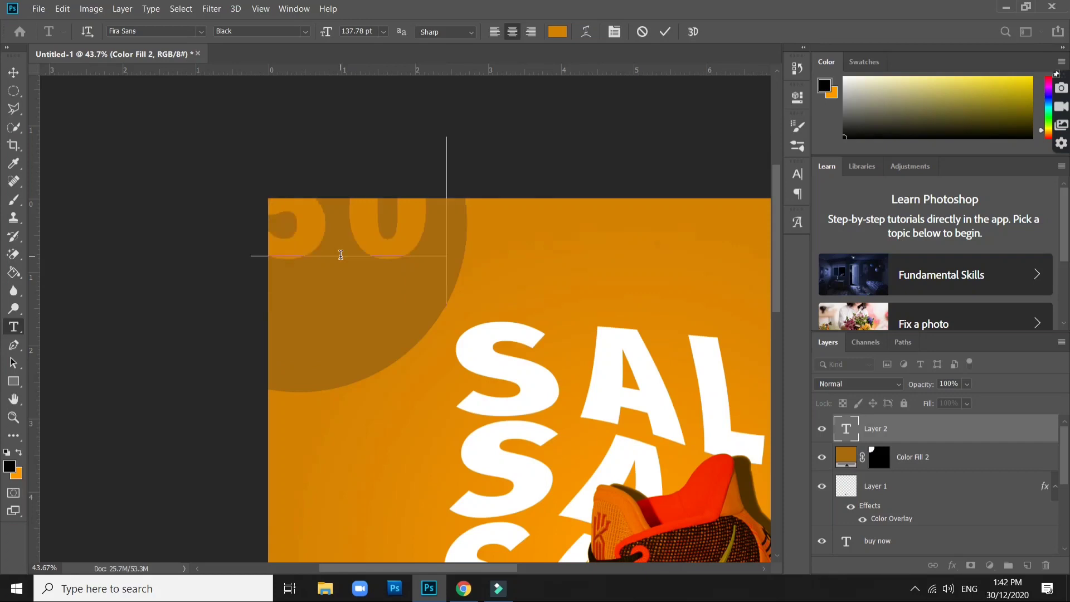
Step: Make the 50 white (ffffff) with tracking tightened to -20
key("ctrl+a")
left_click(556, 34)
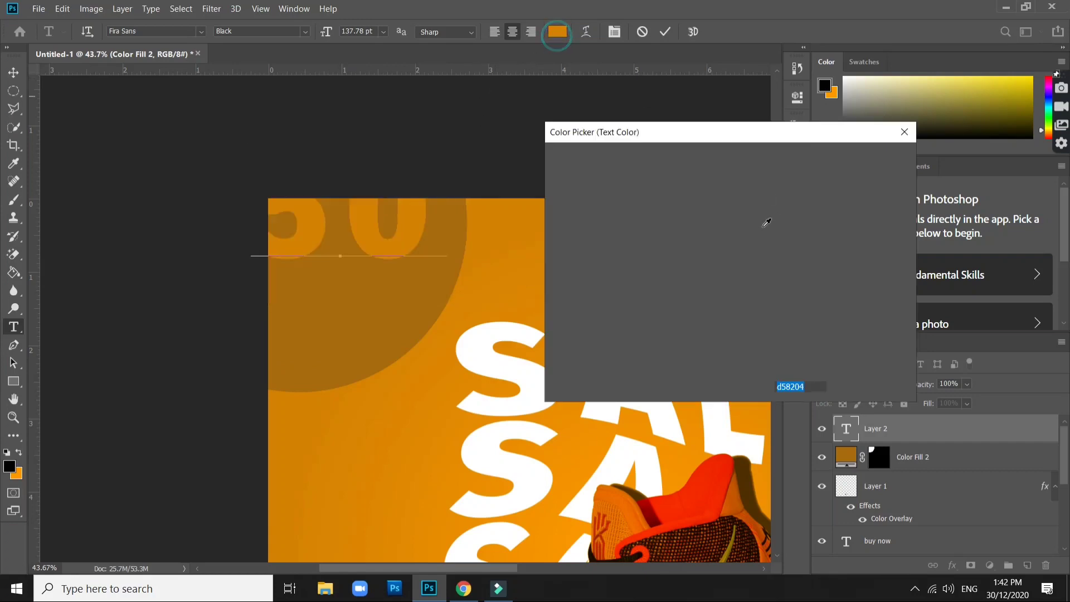
type("ffffff")
left_click(873, 160)
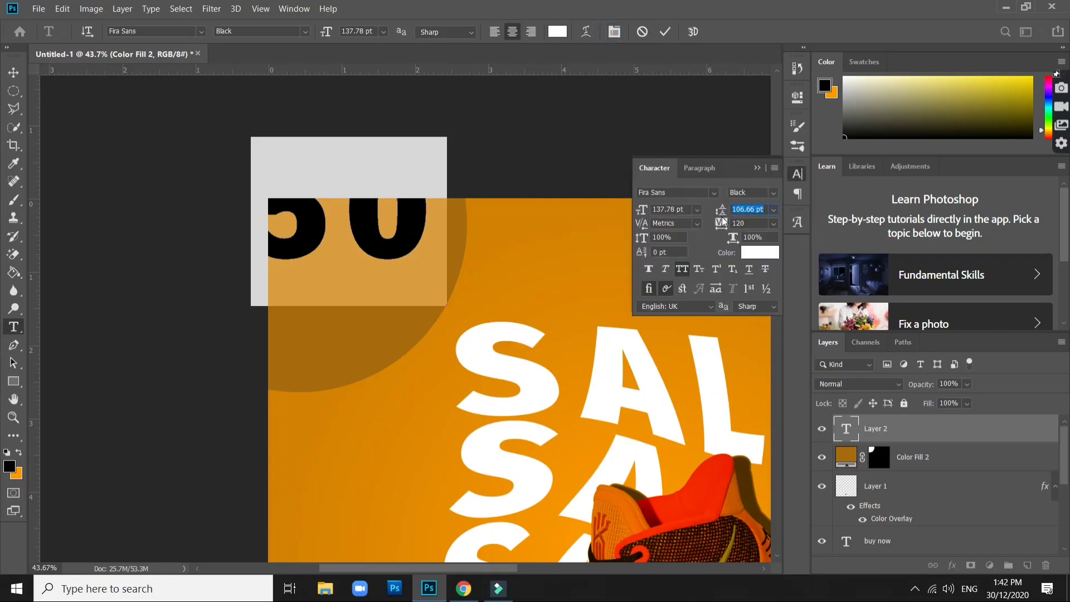
left_click_drag(723, 224, 720, 224)
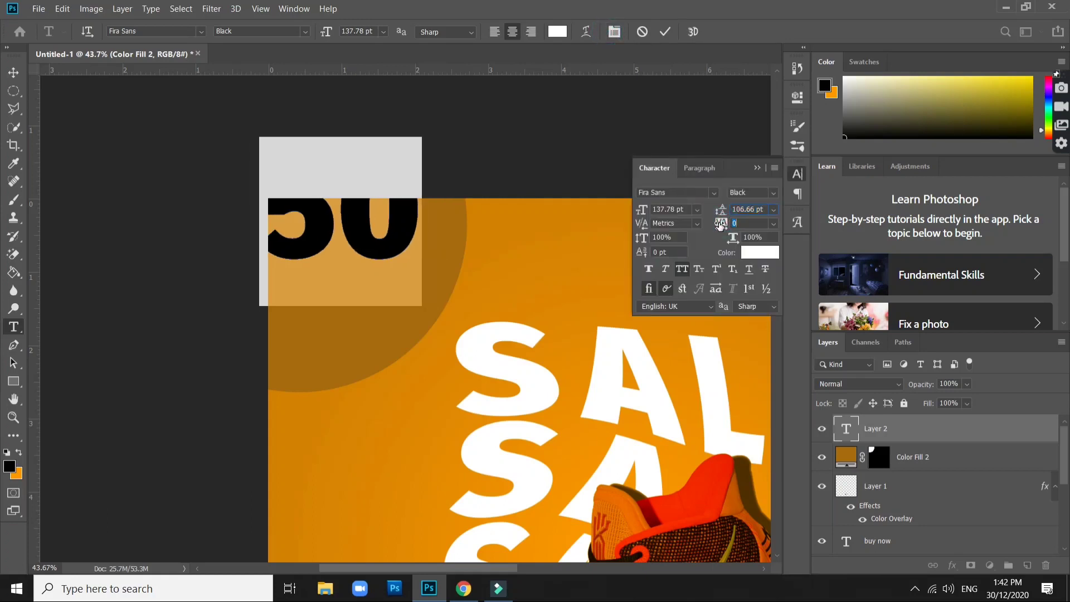
type("-20")
left_click(759, 167)
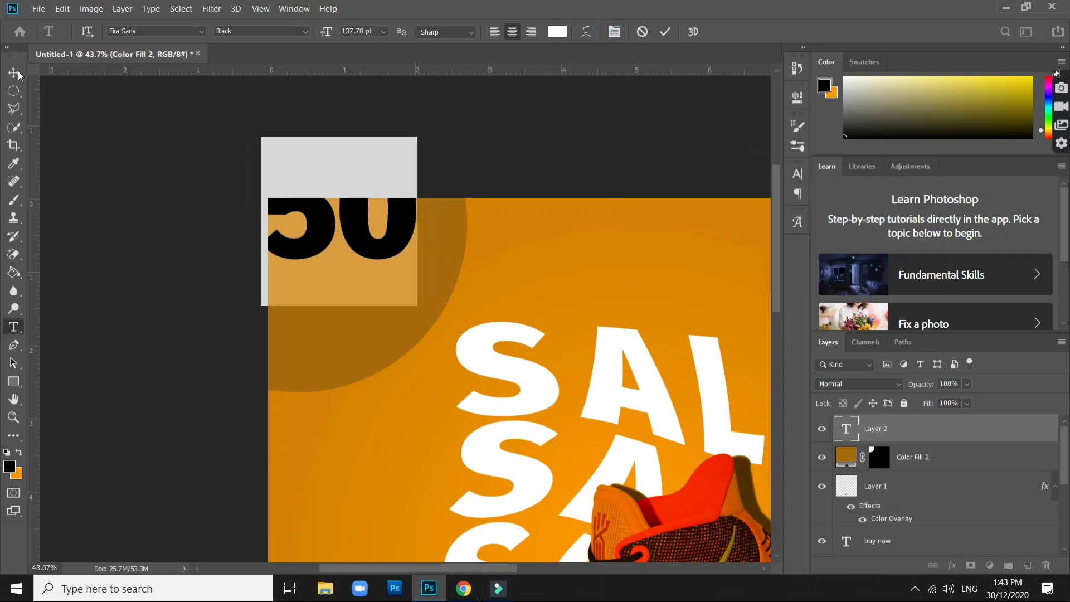
left_click(665, 31)
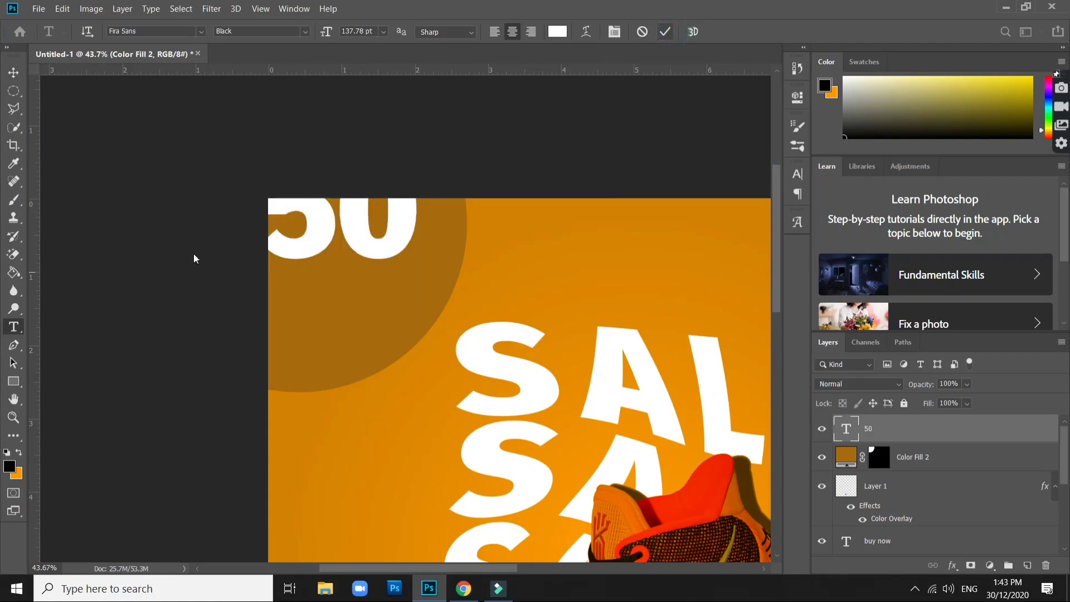
Step: Scale the 50 down to about 64% and move it into the corner circle
key("ctrl+t")
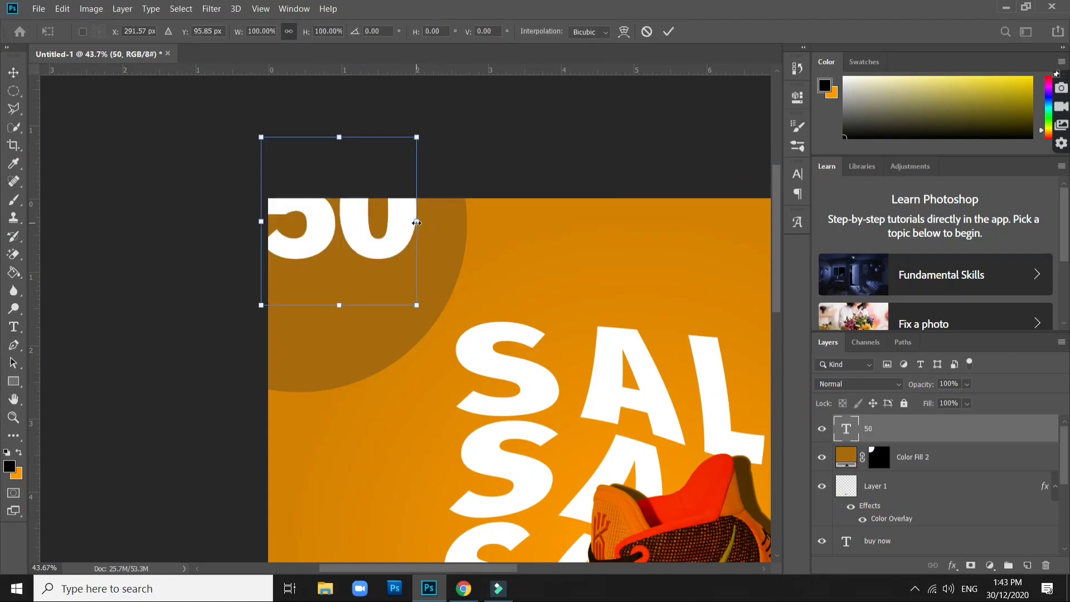
left_click_drag(417, 223, 361, 218)
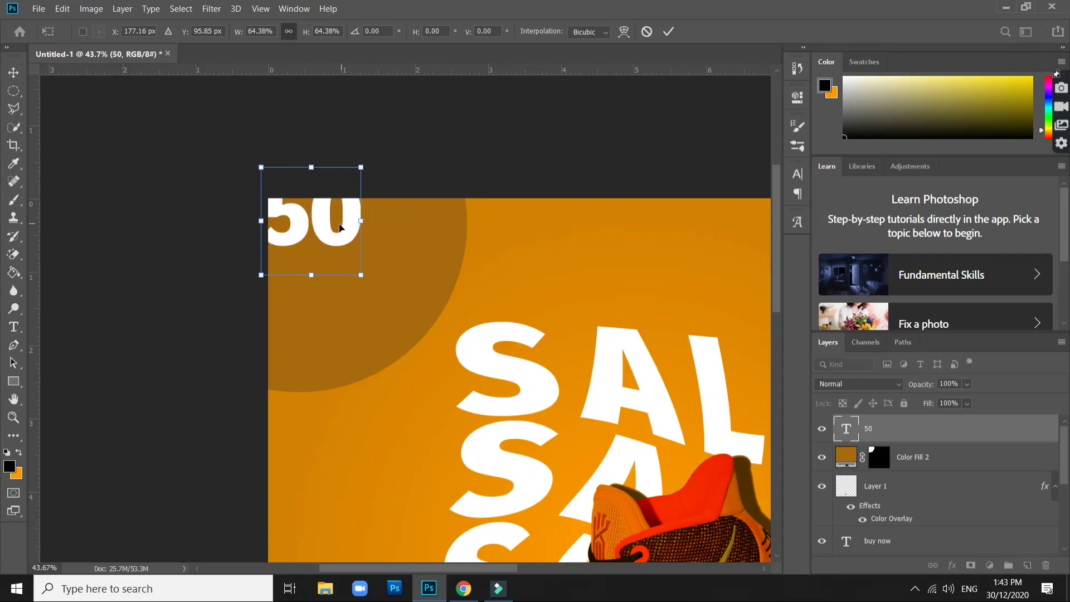
left_click_drag(342, 253, 351, 264)
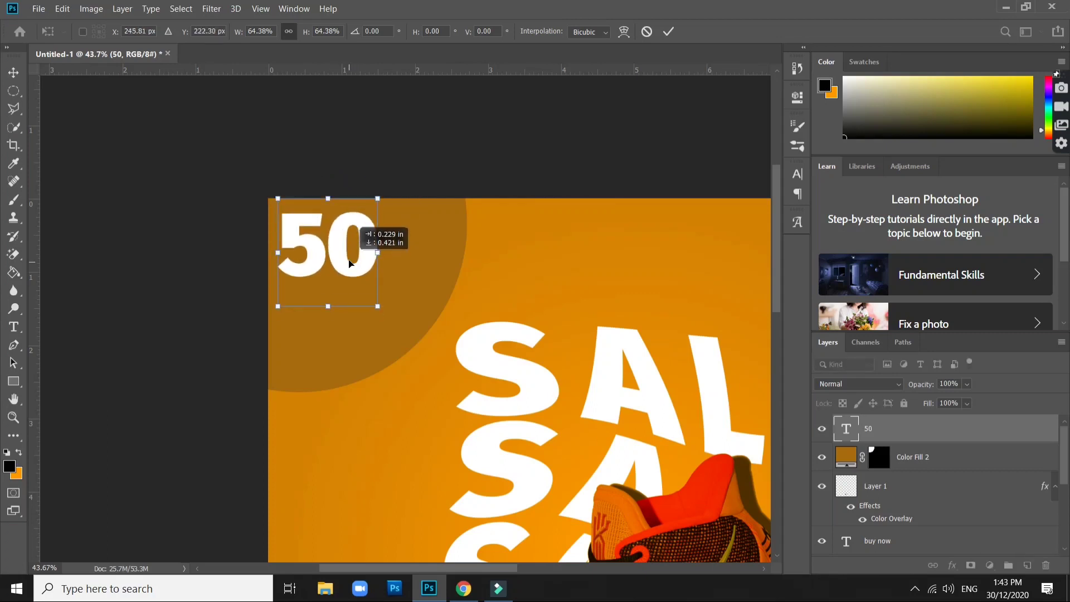
key("Return")
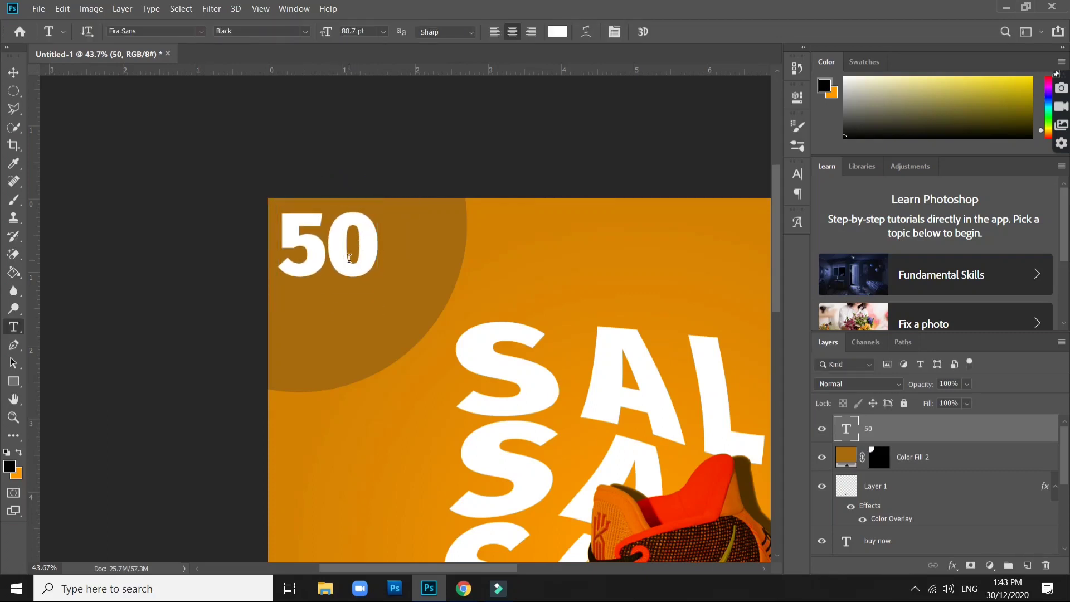
double_click(350, 268)
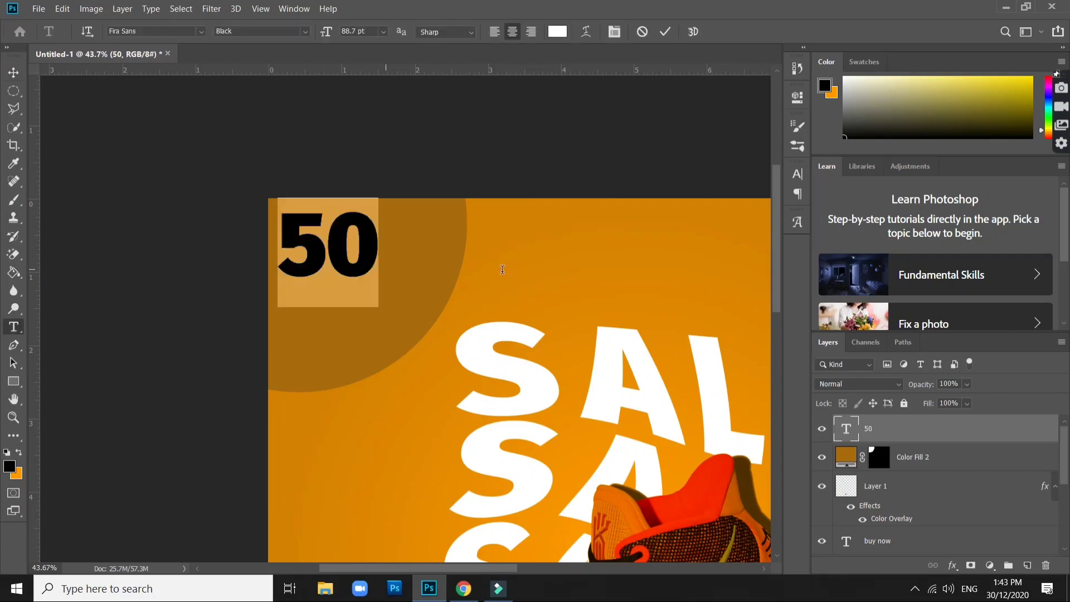
key("Escape")
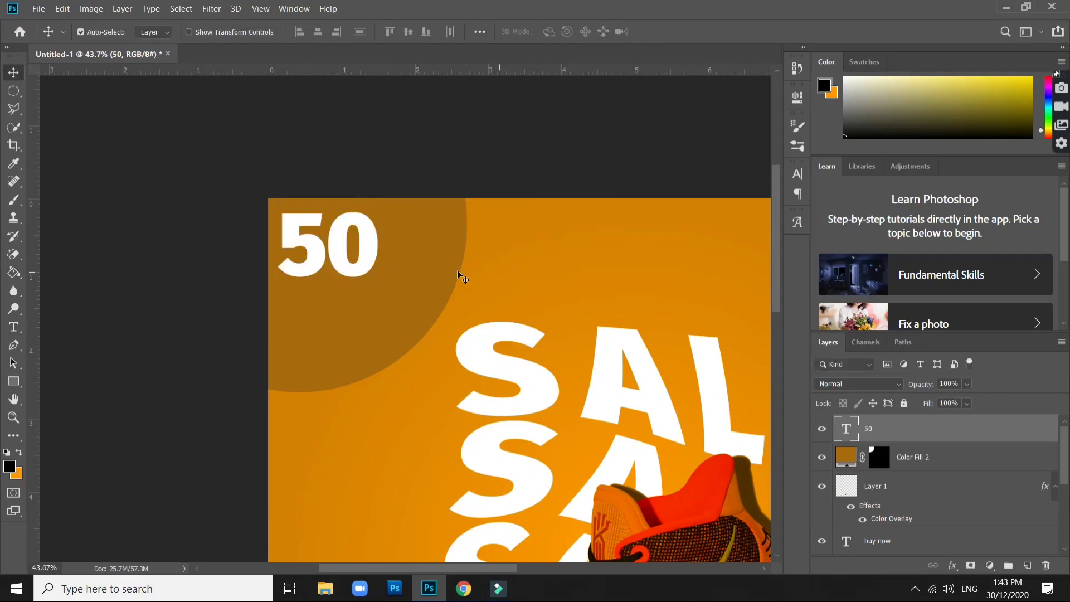
Step: Add a '%' text layer in Avenir Regular next to the 50
key("t")
left_click(440, 244)
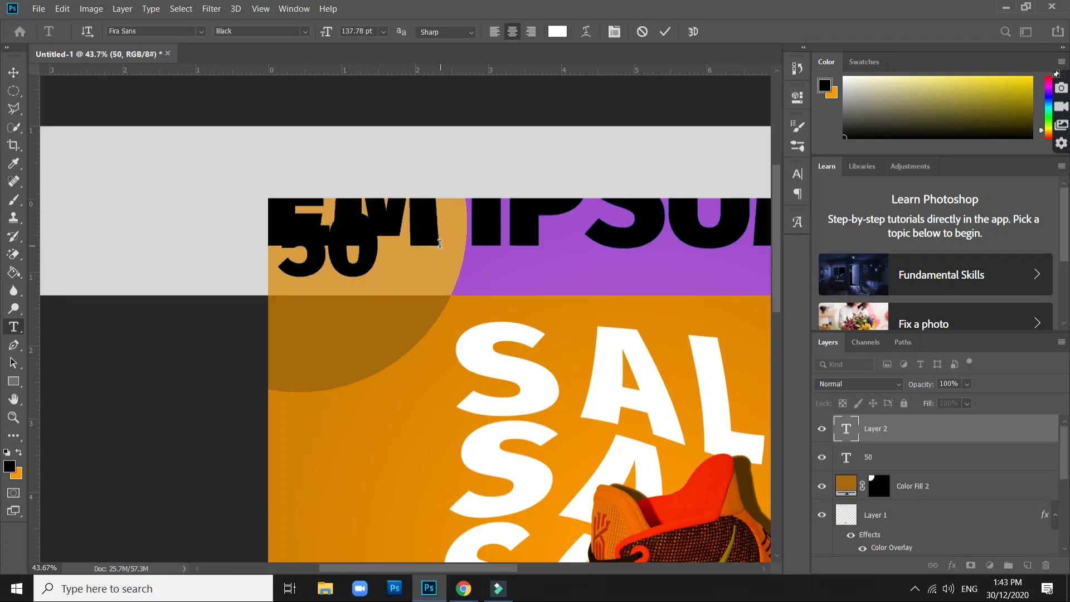
type("%")
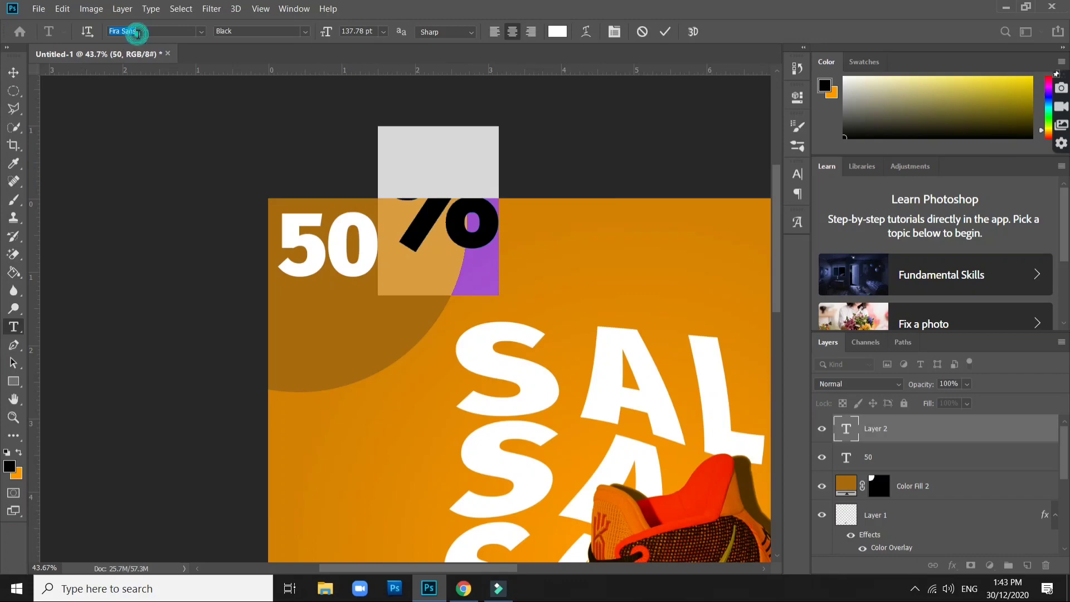
type("aven")
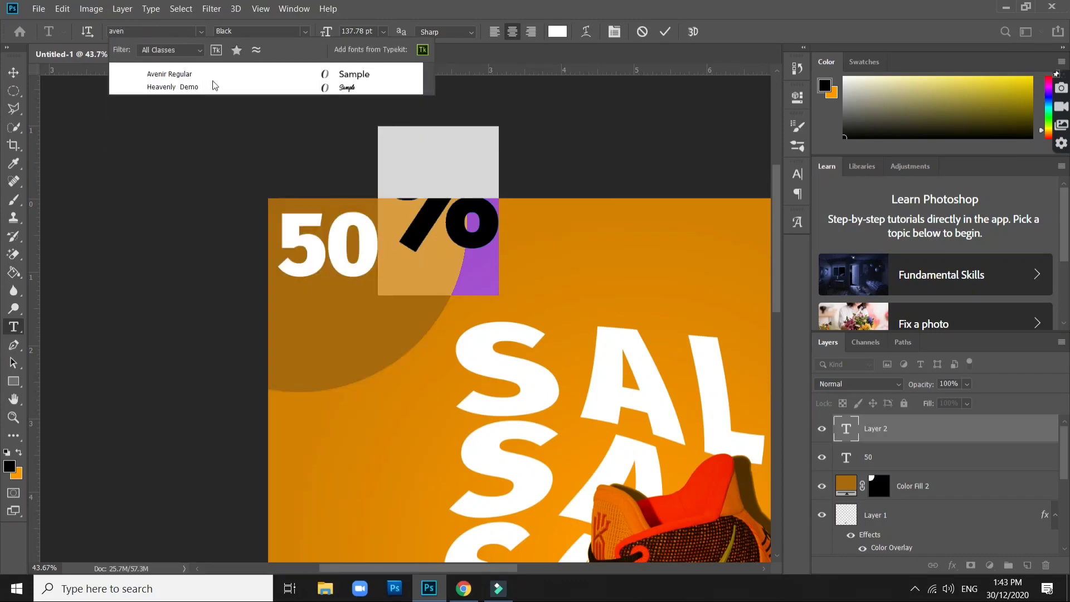
left_click(207, 74)
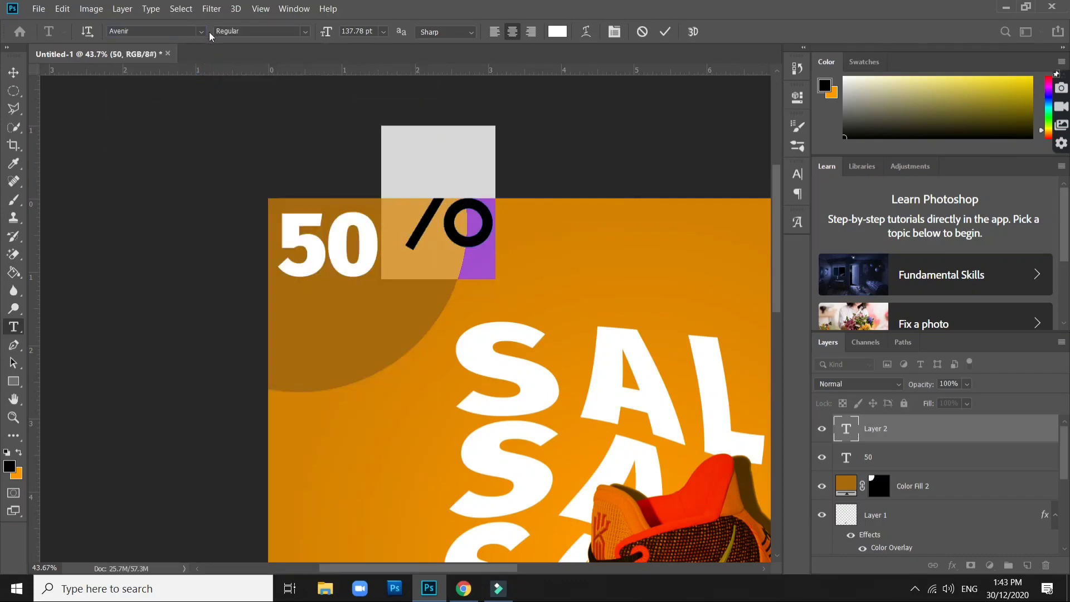
left_click(12, 72)
Step: Scale down the % sign and position it right beside the 50
left_click_drag(465, 239, 454, 267)
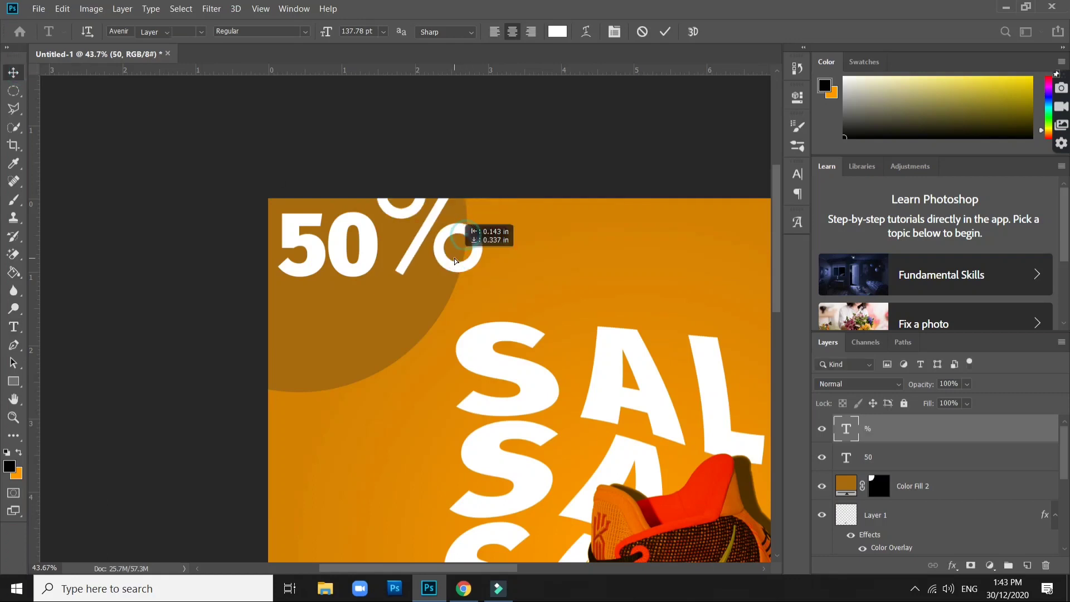
key("ctrl+t")
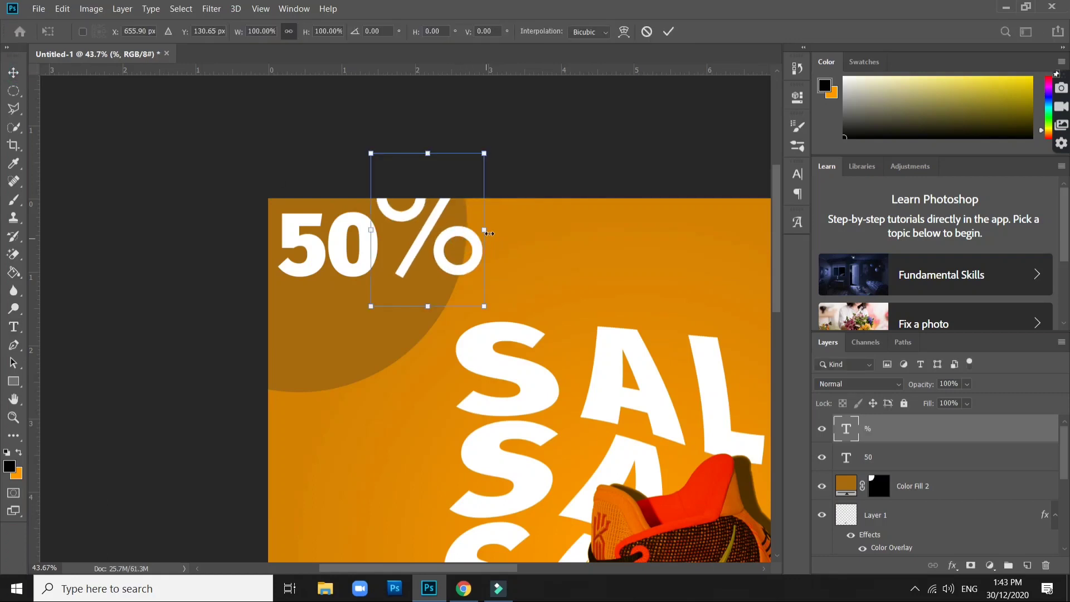
left_click_drag(471, 232, 435, 229)
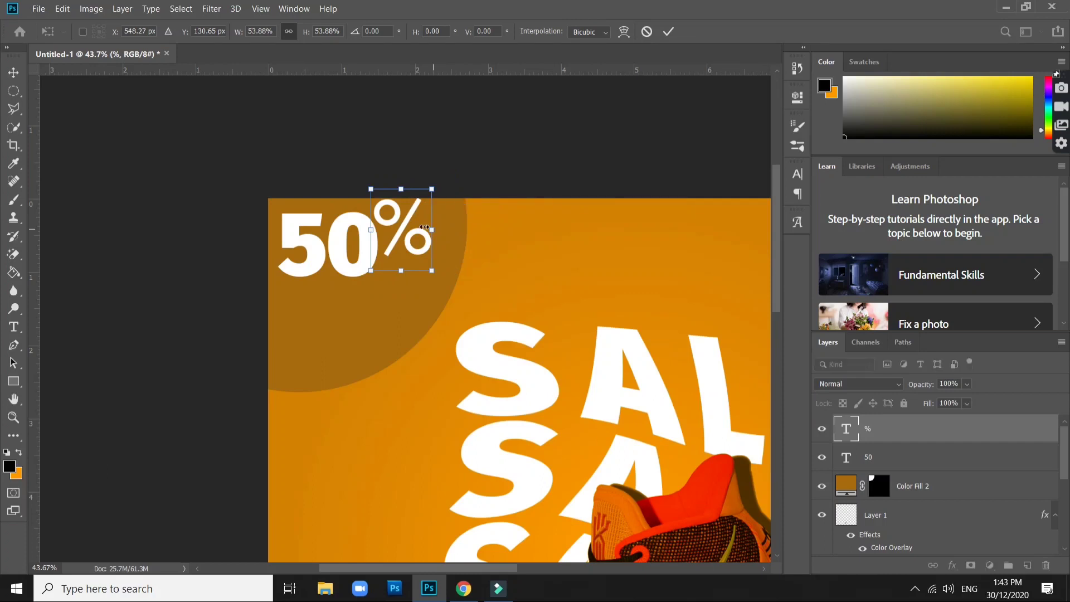
left_click_drag(422, 224, 433, 242)
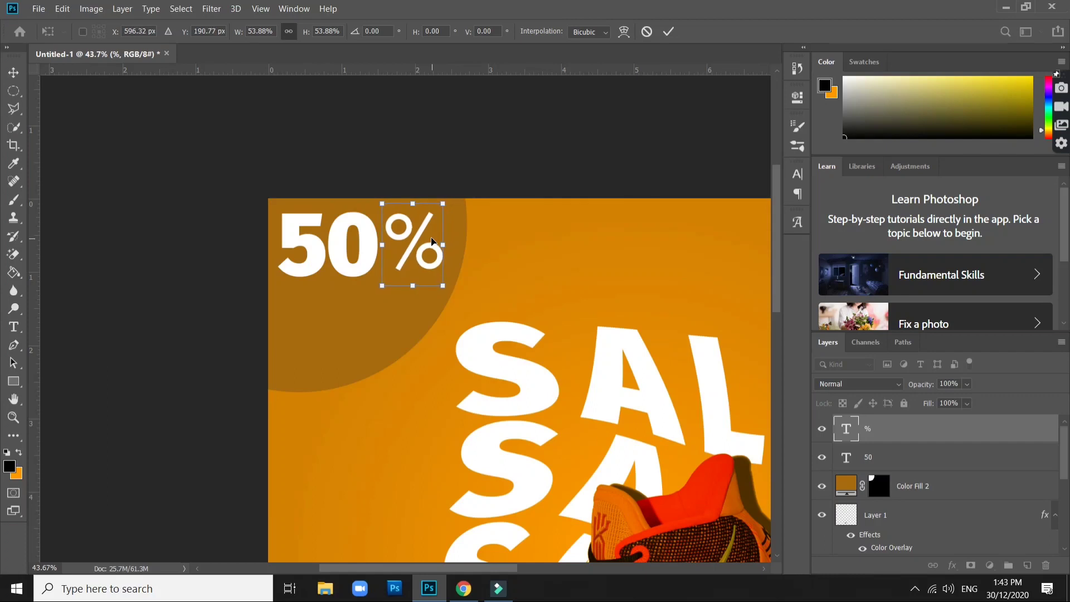
key("Return")
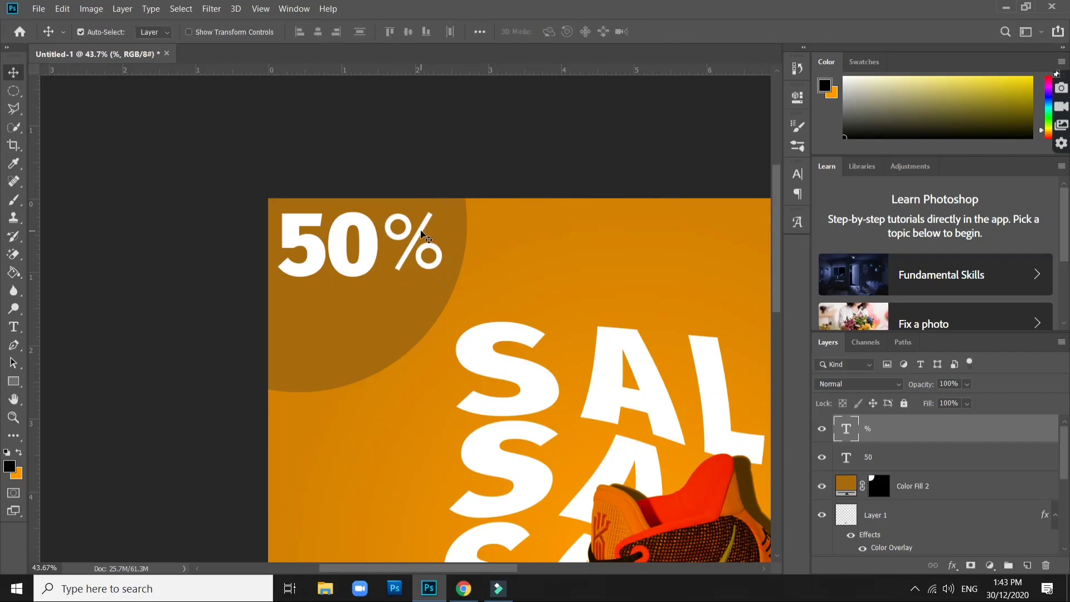
Step: Duplicate the % below, retype it as 'OFF', and place it under 50%
left_click_drag(413, 241, 353, 342)
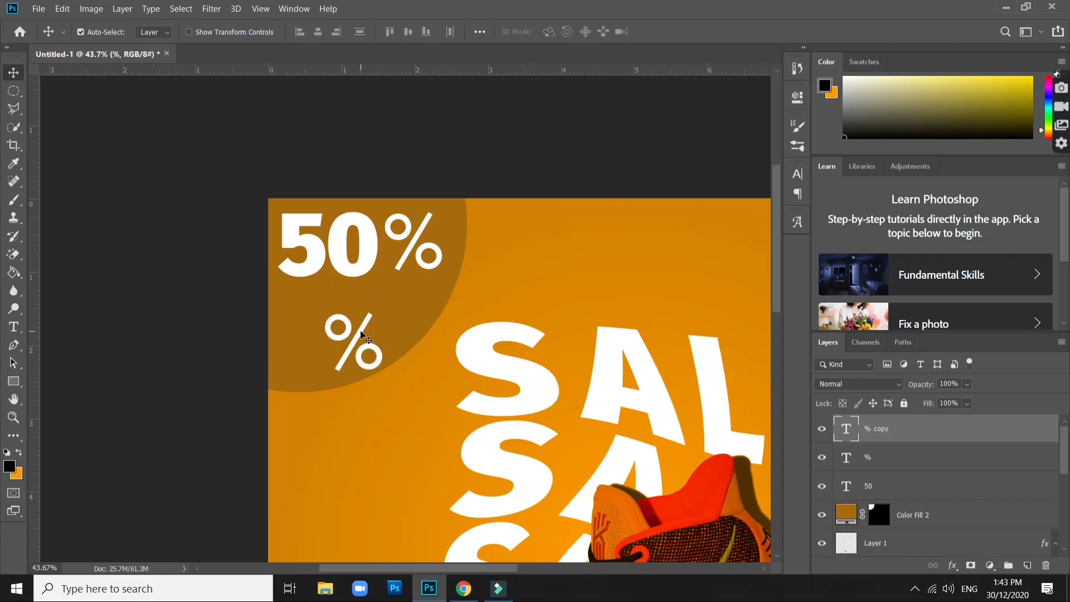
double_click(373, 332)
key("ctrl+a")
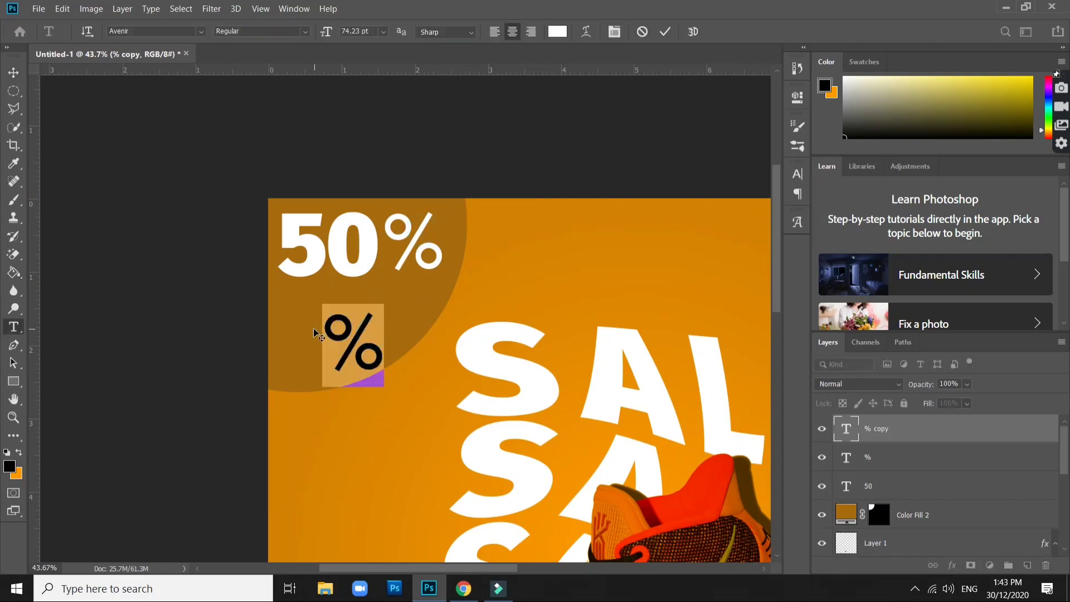
type("OFF")
key("ctrl+Return")
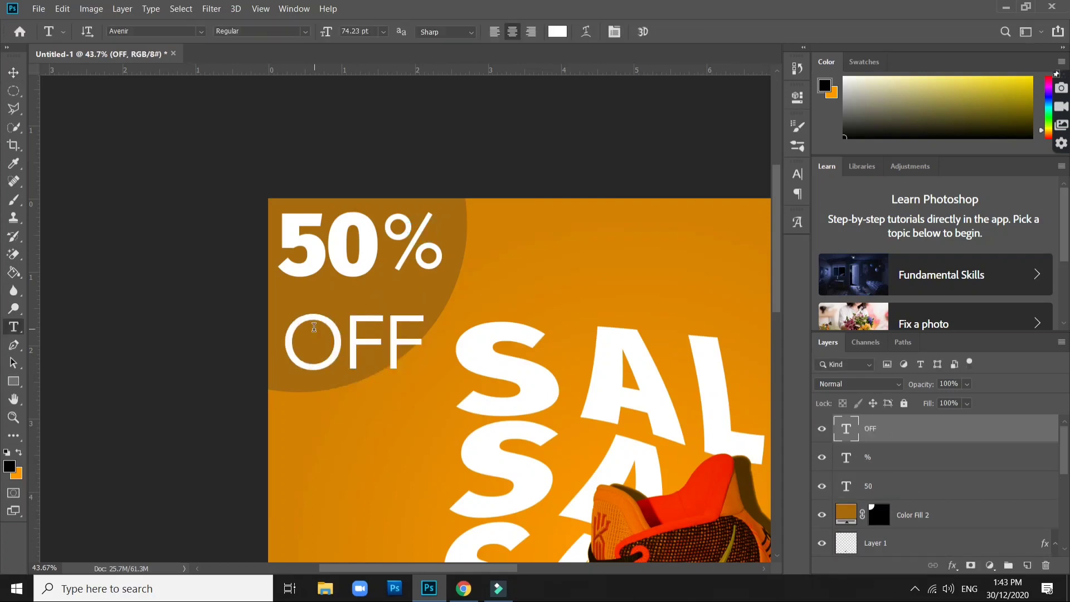
key("v")
left_click_drag(355, 324, 348, 299)
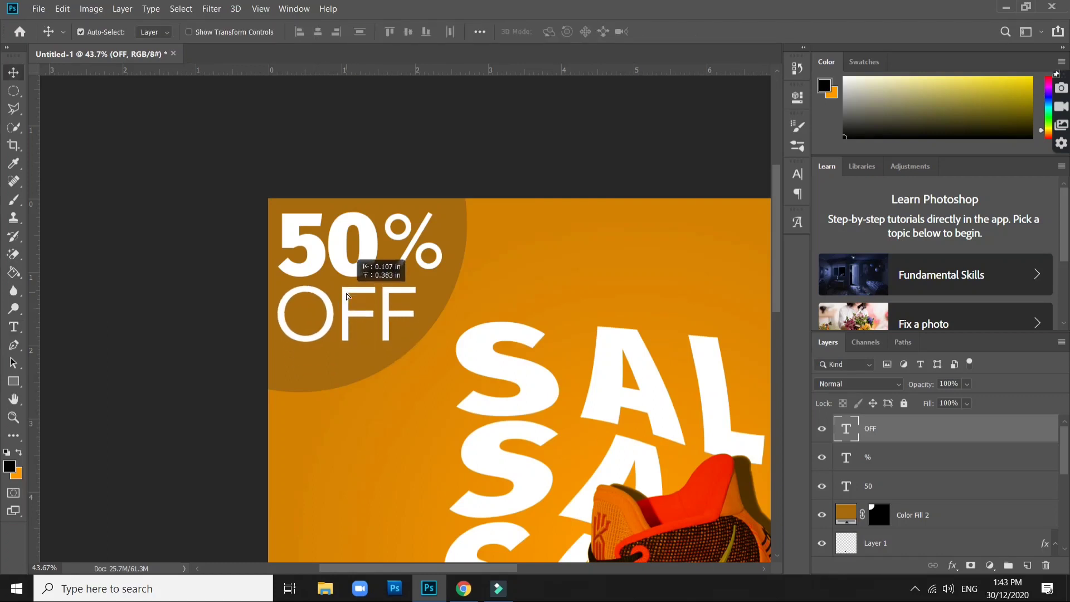
scroll(348, 298, "down", 3)
scroll(368, 335, "down", 3)
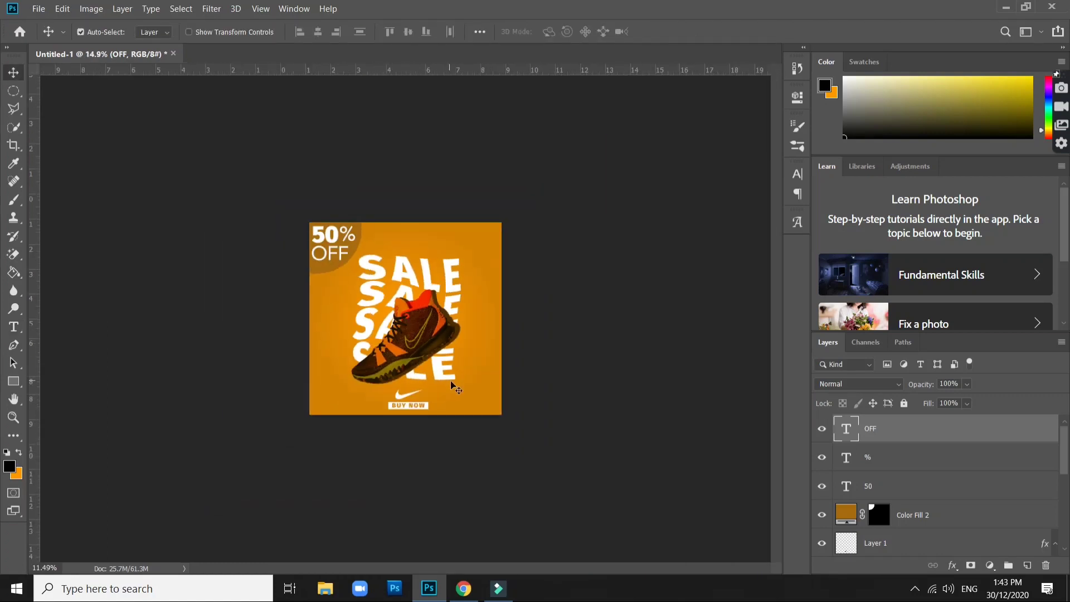